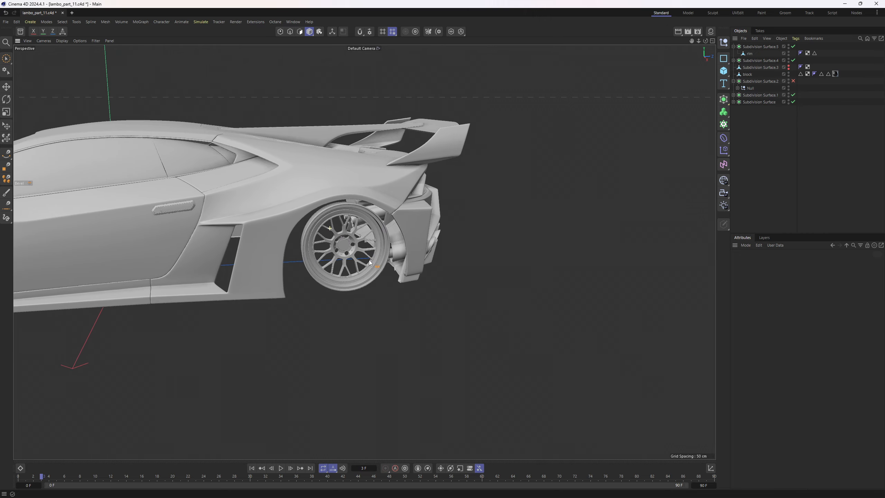
alt+drag(379, 228, 473, 244)
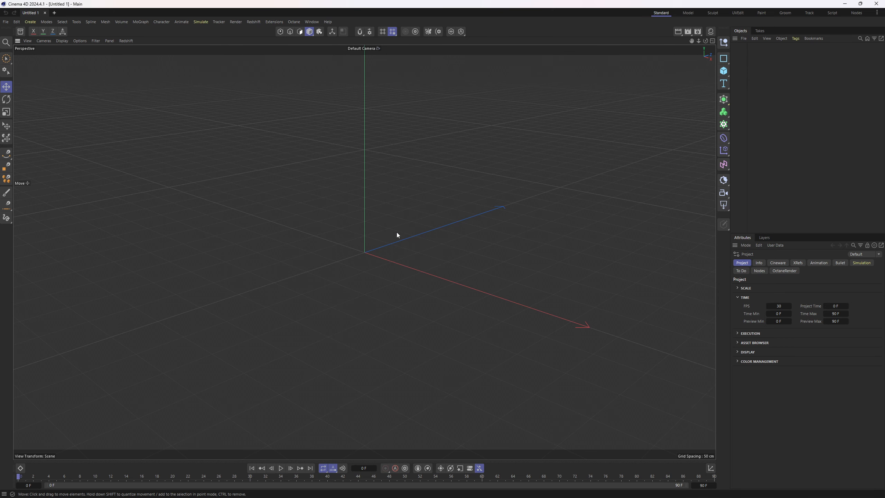
Maximize the Front view in the new, empty project
middle_click(394, 227)
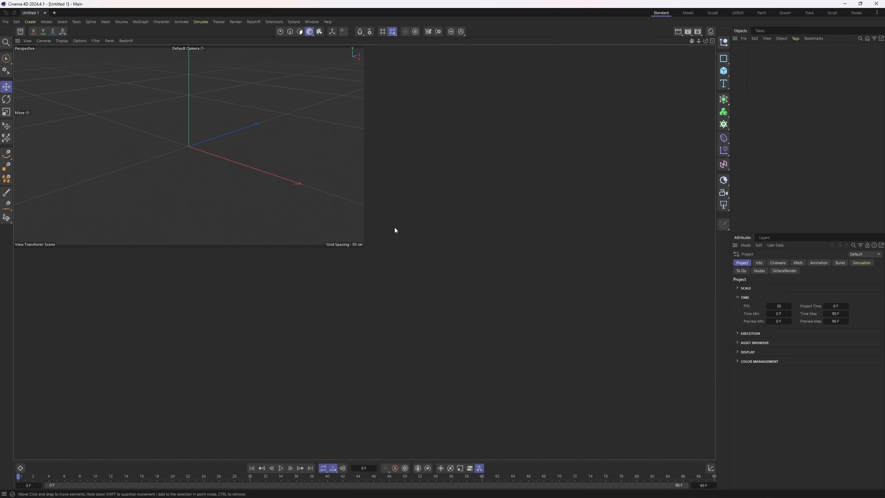
middle_click(525, 347)
middle_click(425, 248)
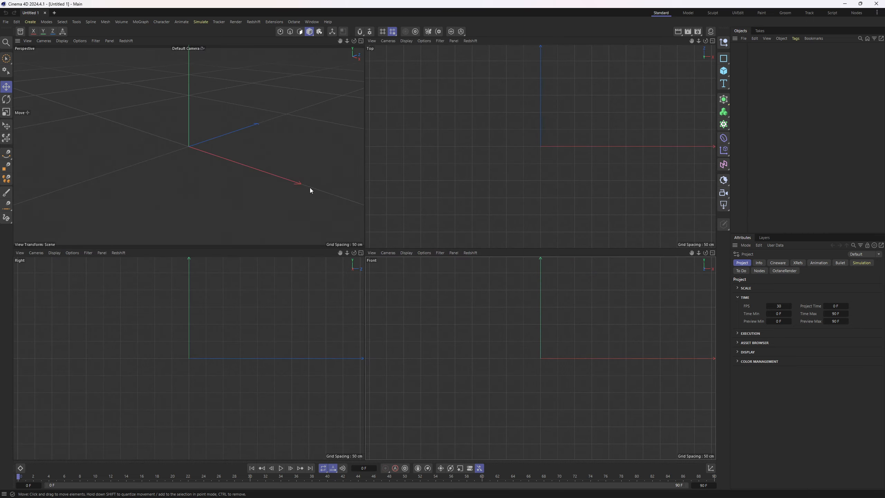
middle_click(513, 342)
Load rim.jpg from the ref folder as the Front view's background image and set its transparency to 39%
key(shift+v)
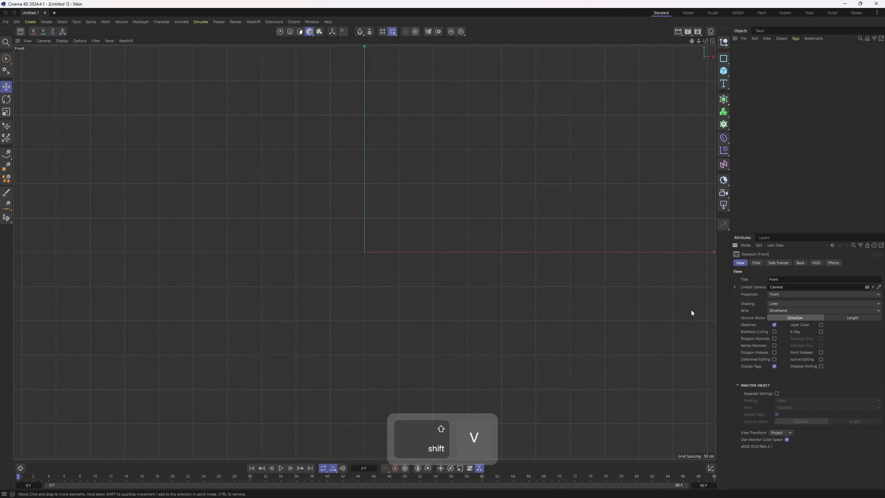
click(799, 262)
click(879, 285)
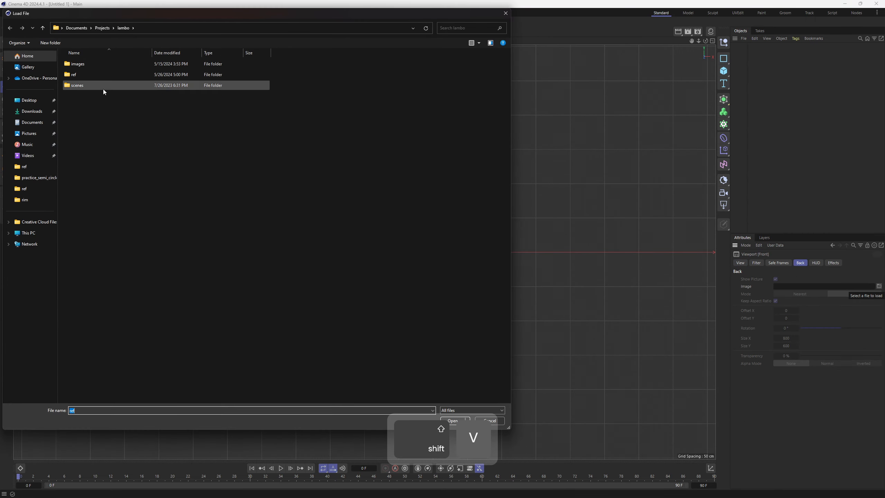
click(95, 75)
double_click(94, 76)
double_click(192, 69)
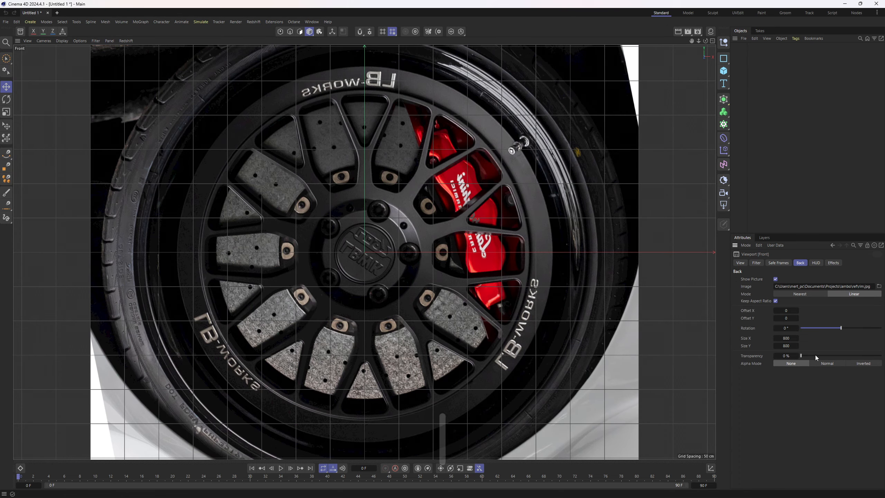
drag(815, 355, 832, 355)
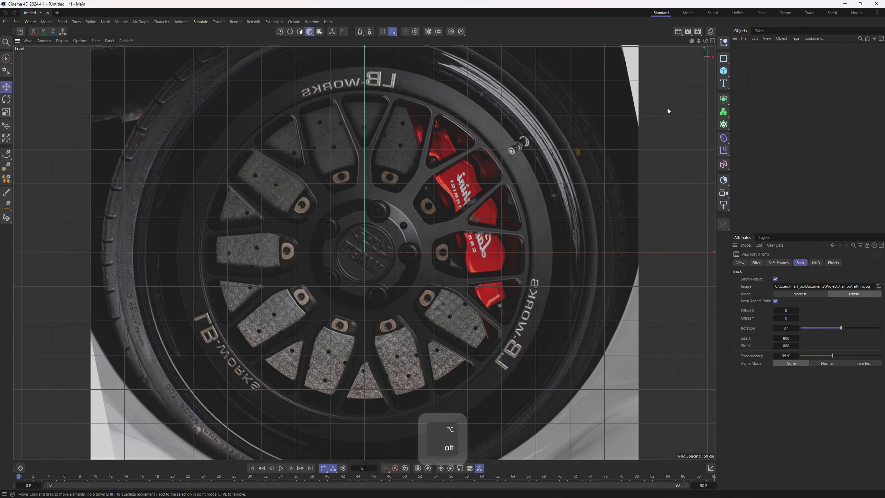
Outline one repeating spoke wedge of the rim, from the hub centre to the upper edge, with Doodle Paint
alt+middle_drag(394, 169, 353, 183)
scroll(351, 208, up, 2)
scroll(378, 172, down, 2)
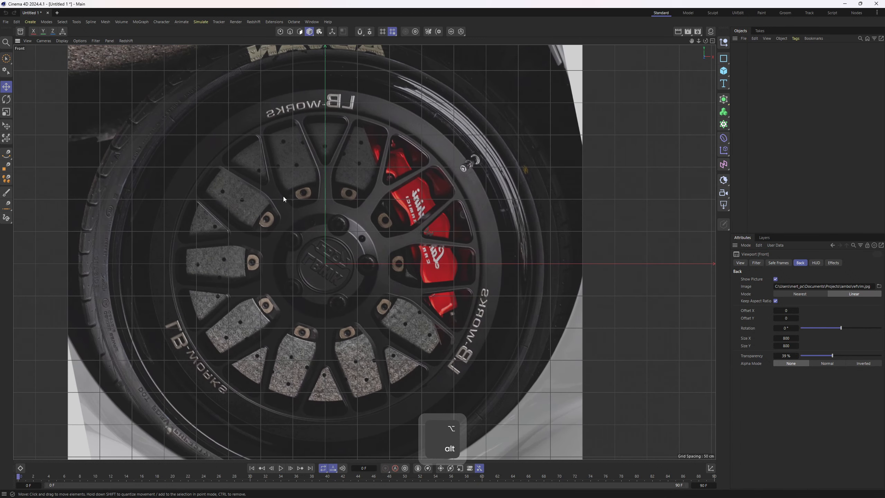
alt+middle_drag(376, 144, 341, 146)
scroll(335, 124, up, 2)
scroll(342, 146, up, 1)
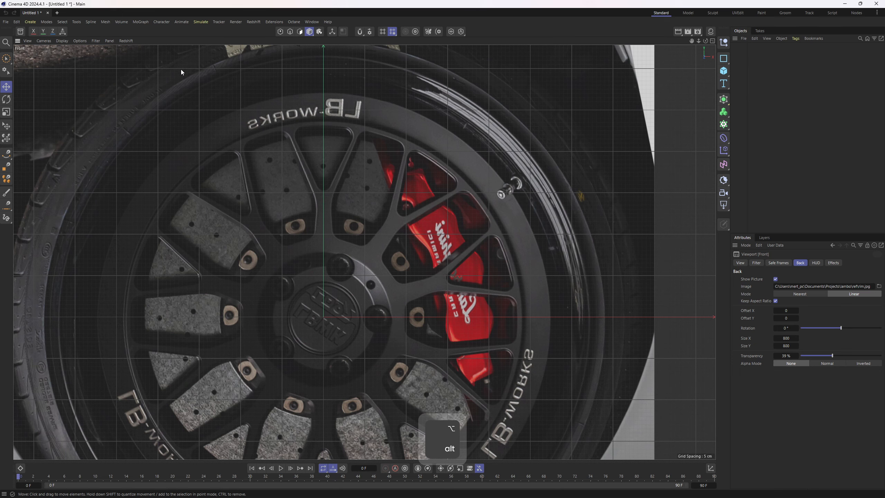
click(77, 22)
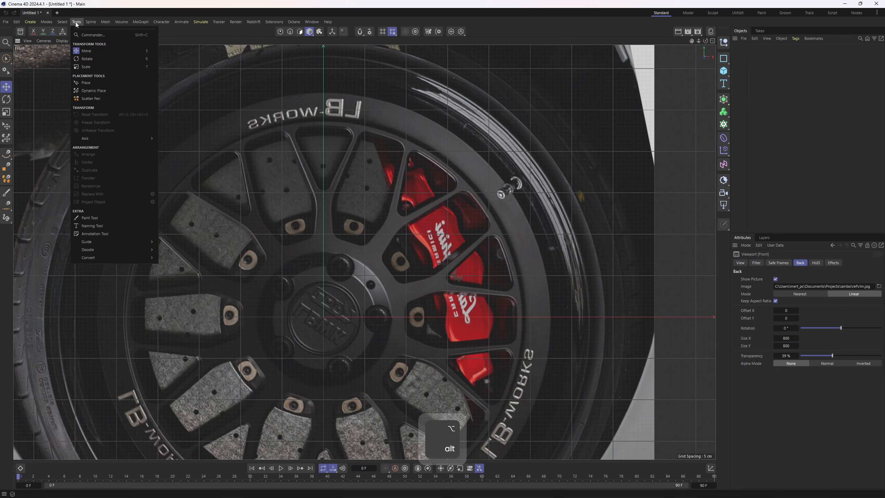
mouse_move(97, 249)
click(192, 267)
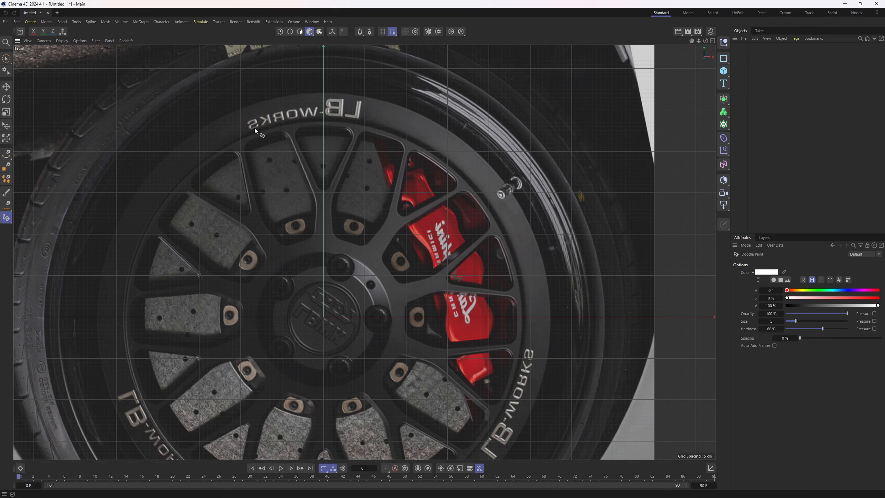
mouse_move(255, 129)
mouse_down()
mouse_move(326, 333)
mouse_move(297, 179)
mouse_move(292, 210)
mouse_move(319, 318)
mouse_move(383, 130)
mouse_move(303, 123)
mouse_move(261, 132)
mouse_up()
key(ctrl+z)
key(ctrl+z)
Add a disc with 10 rotation segments and +Z orientation
alt+middle_drag(339, 193, 322, 134)
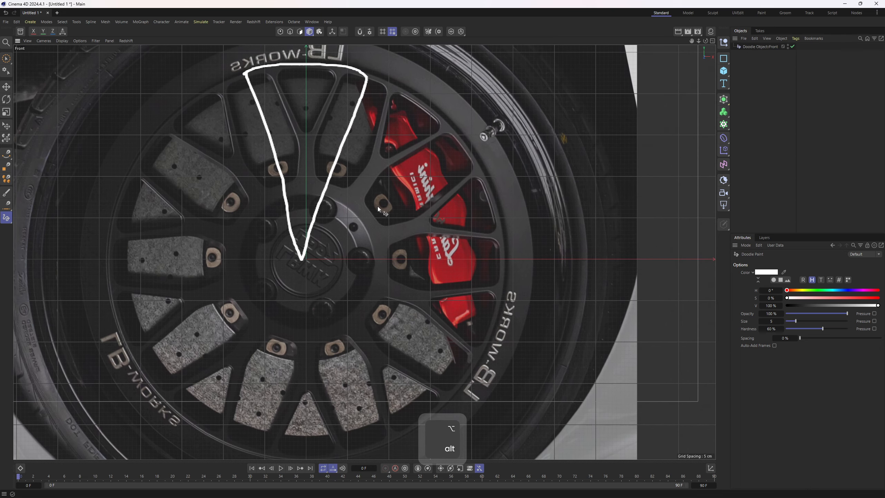
drag(724, 71, 790, 103)
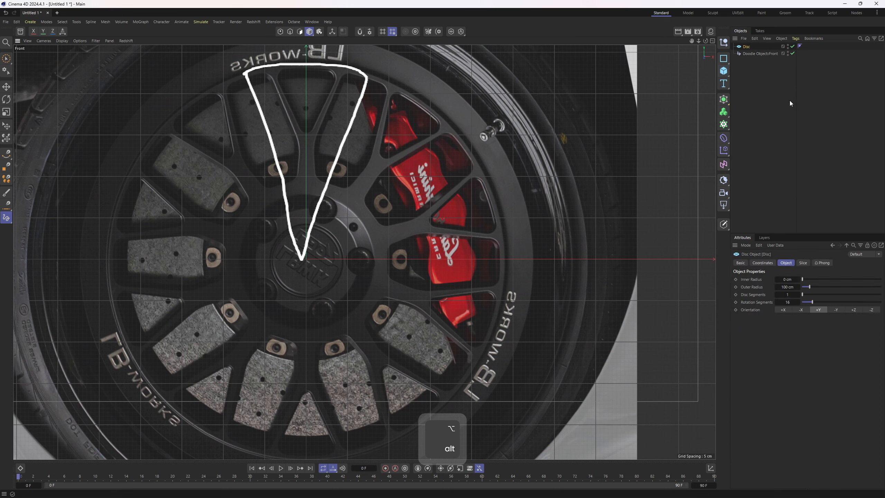
click(788, 301)
text(10)
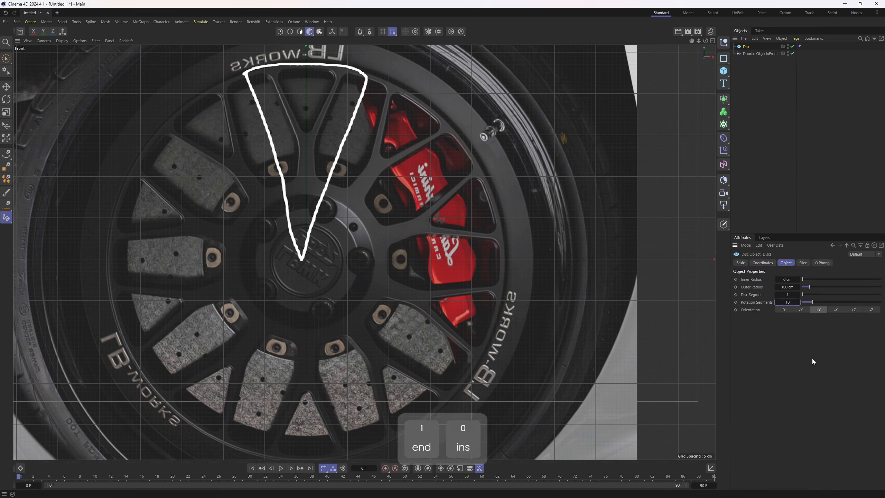
click(853, 310)
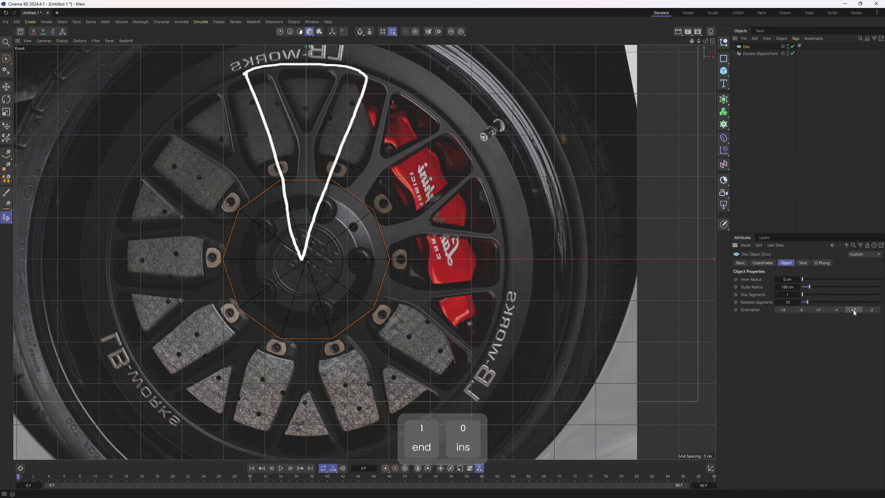
Scale the disc up to the outer edge of the spokes, about 246 cm in radius, and set its rotation segments to 100
key(t)
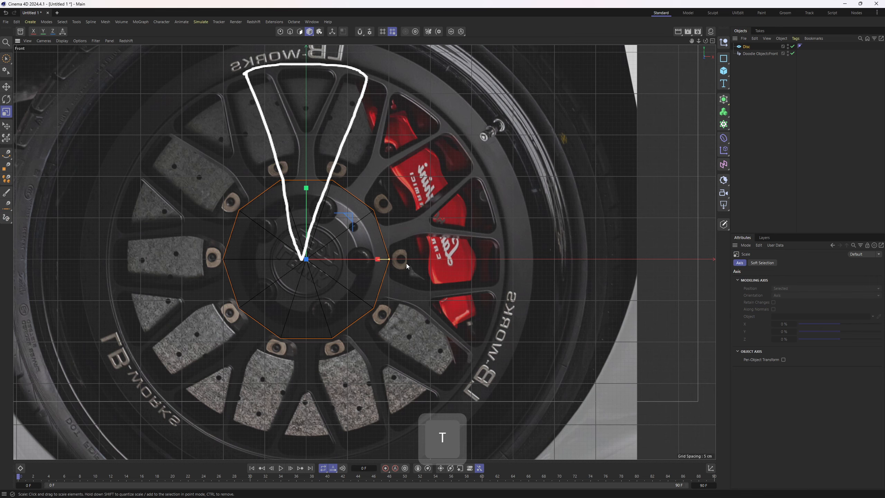
drag(391, 259, 509, 247)
alt+right_drag(509, 247, 481, 189)
alt+middle_drag(482, 190, 472, 190)
click(745, 47)
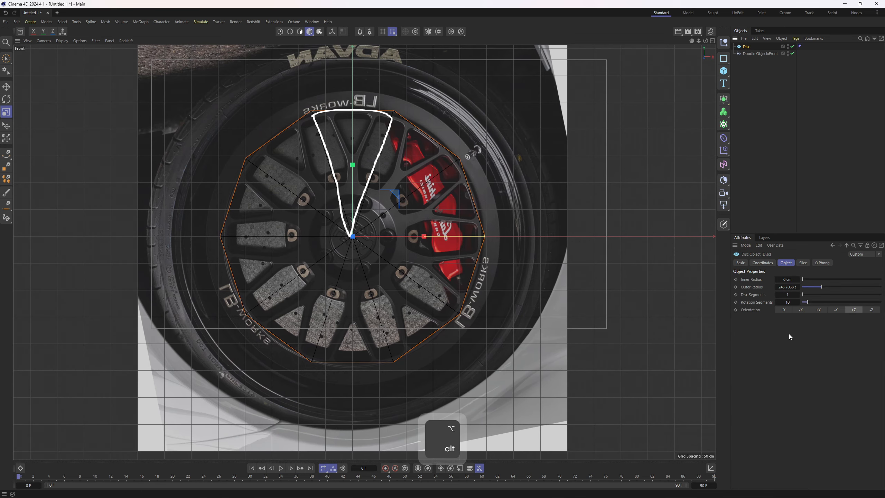
double_click(788, 303)
text(100)
key(Return)
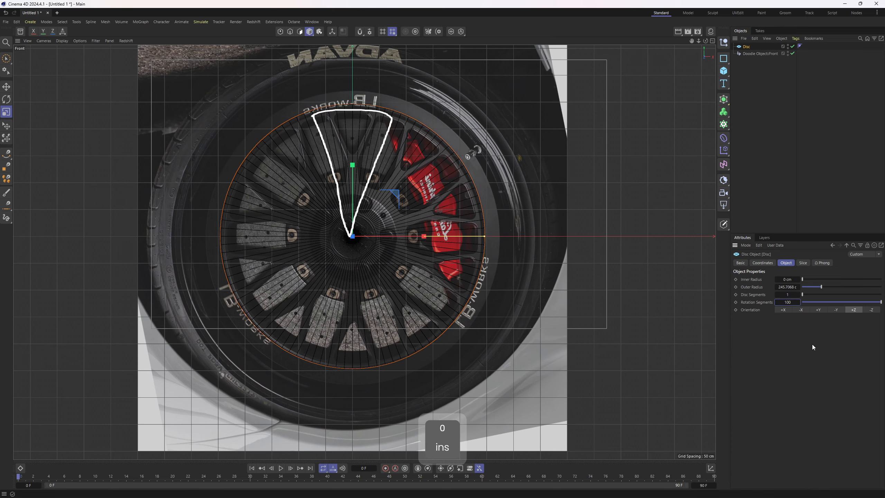
Adjust the background image's Offset Y to centre the wheel on the disc, and shrink the disc to about 240 cm in radius
alt+middle_drag(477, 189, 448, 192)
alt+right_drag(448, 192, 459, 190)
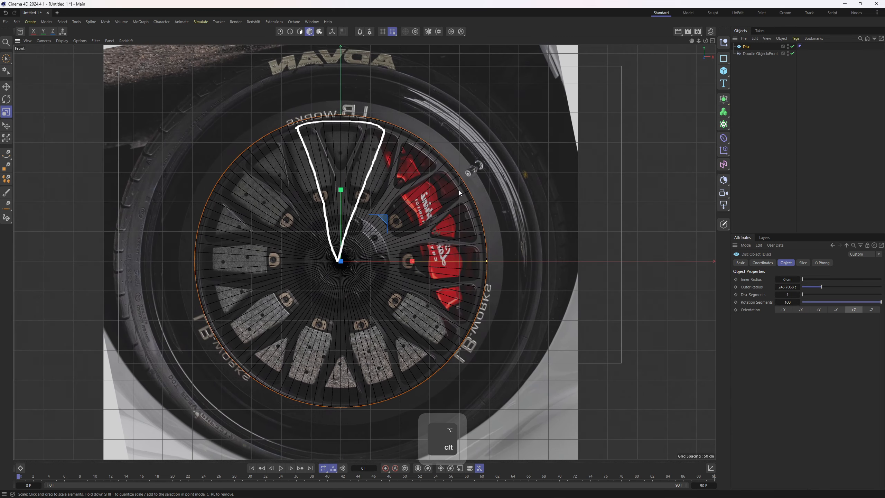
key(shift+v)
alt+middle_drag(462, 201, 469, 169)
alt+right_drag(423, 189, 453, 187)
alt+middle_drag(449, 188, 468, 213)
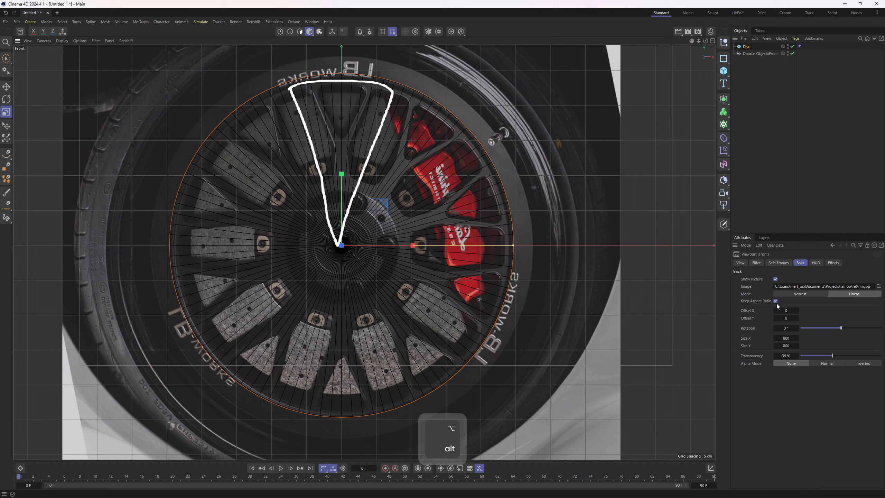
click(797, 317)
click(797, 319)
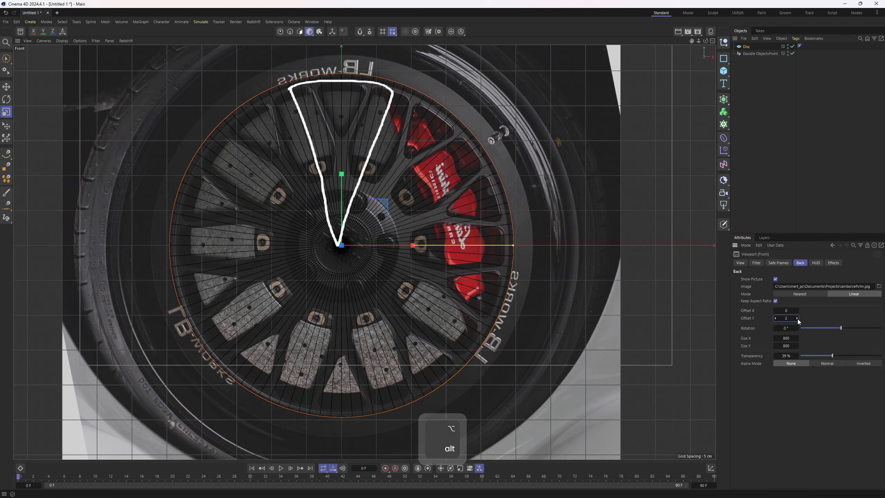
click(797, 319)
click(797, 319)
click(798, 319)
click(797, 319)
click(798, 319)
click(797, 319)
click(798, 319)
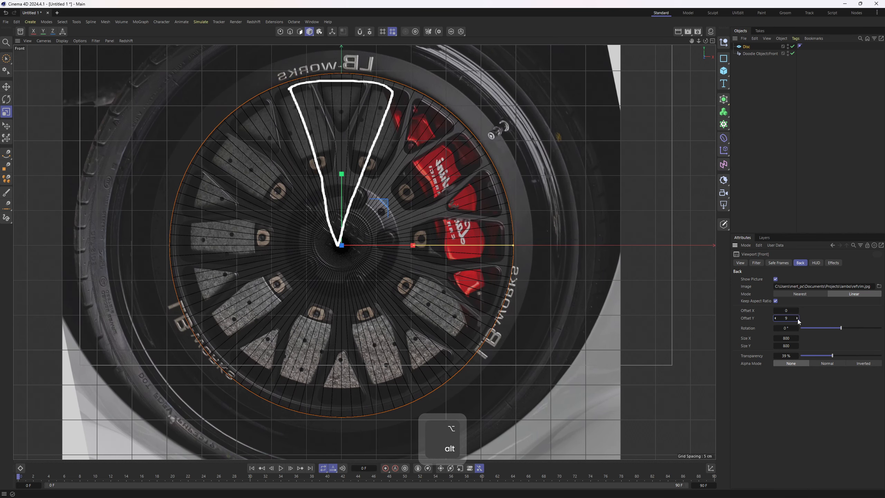
click(776, 318)
click(776, 317)
drag(504, 245, 501, 245)
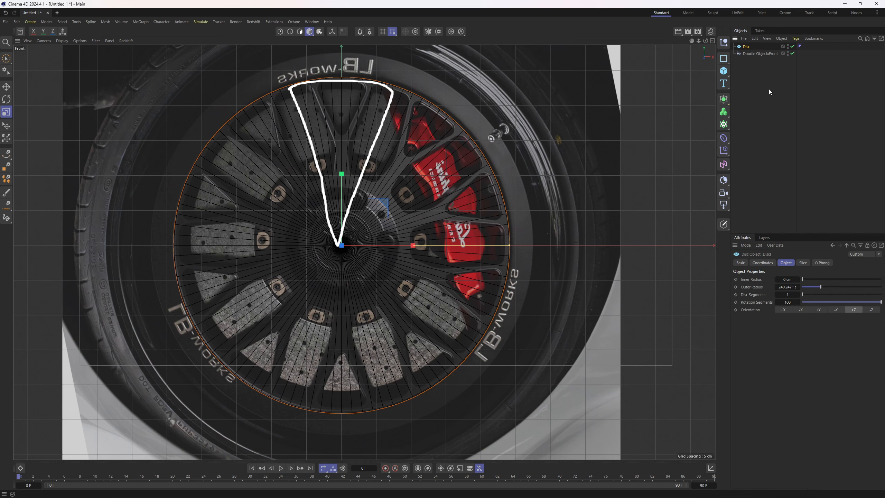
Set the disc's rotation segments to 10 and delete the doodle outline
click(787, 301)
text(10)
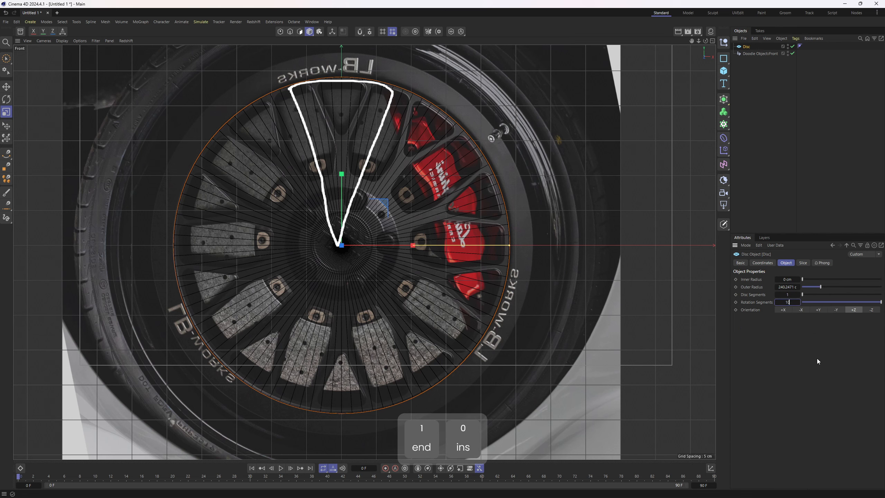
click(755, 54)
key(Delete)
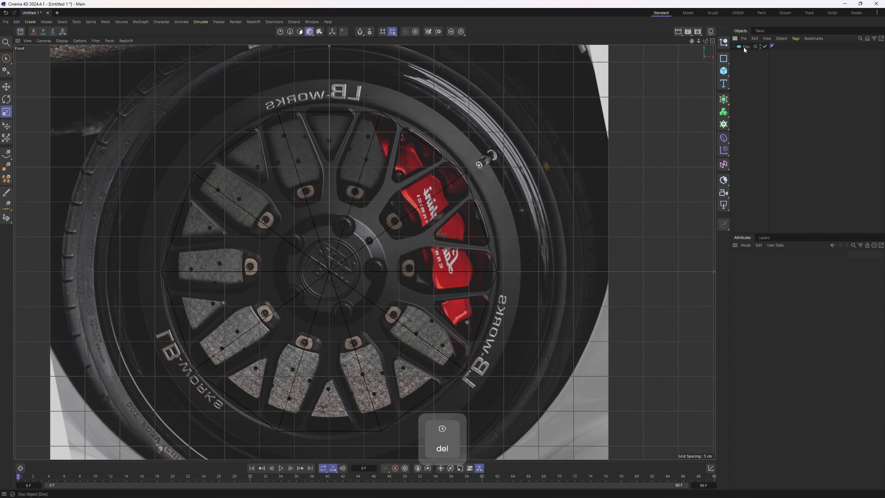
Set the disc's rotation segments to 40 so that four segments cover each repeating spoke section
click(743, 47)
mouse_move(396, 138)
alt+middle_down()
mouse_move(407, 132)
mouse_move(393, 147)
alt+middle_up()
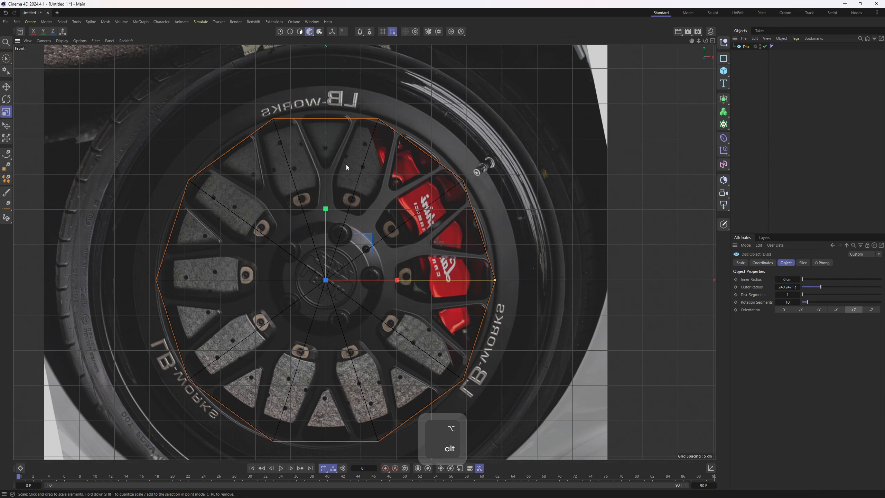
scroll(345, 153, up, 3)
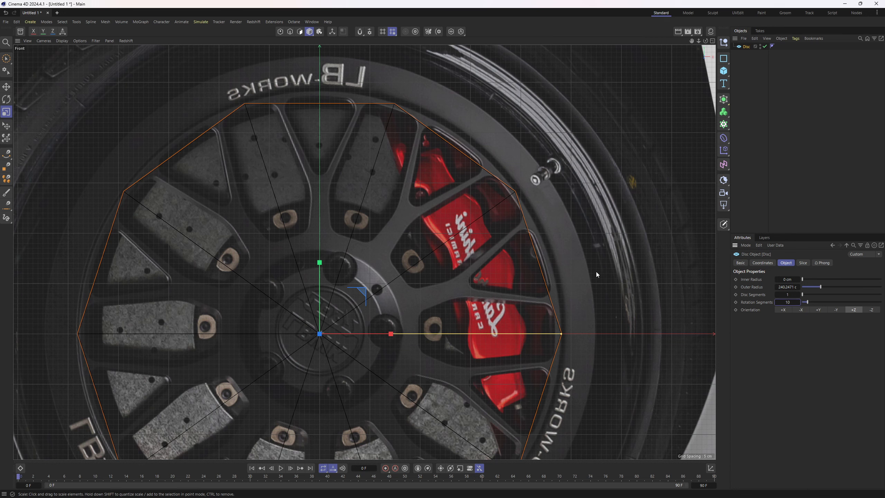
click(795, 299)
text(40)
key(Return)
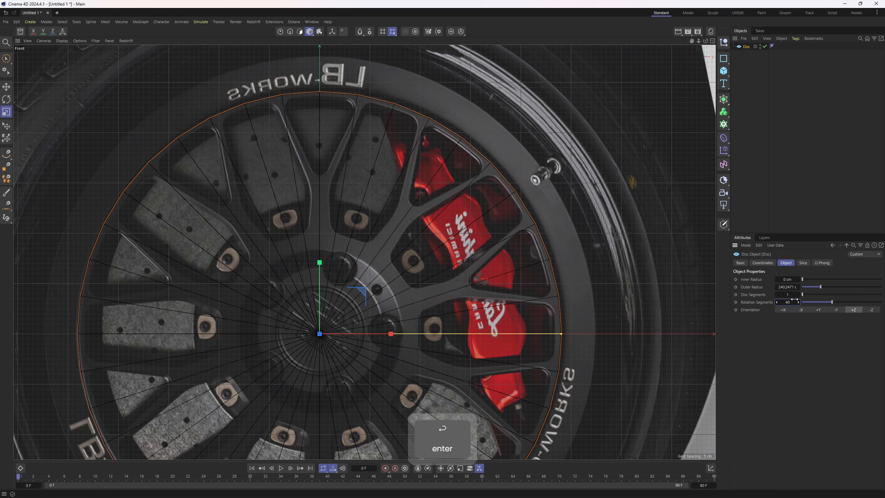
key(ctrl+z)
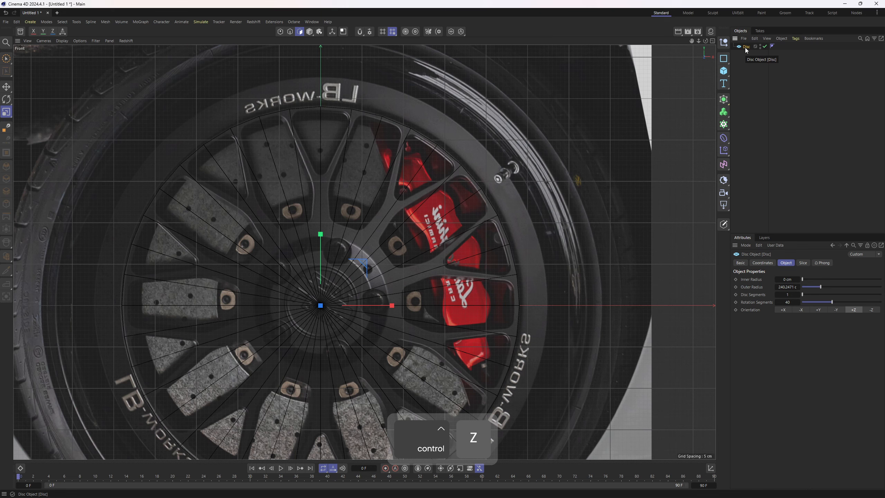
Make the disc editable and delete all its polygons except the four wedges around the upper vertical axis
key(c)
click(323, 153)
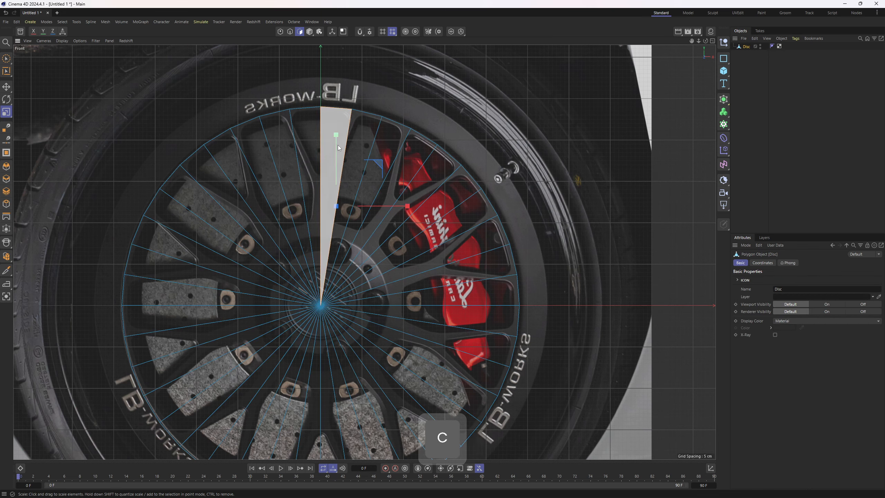
shift+click(364, 140)
shift+click(312, 140)
shift+click(283, 141)
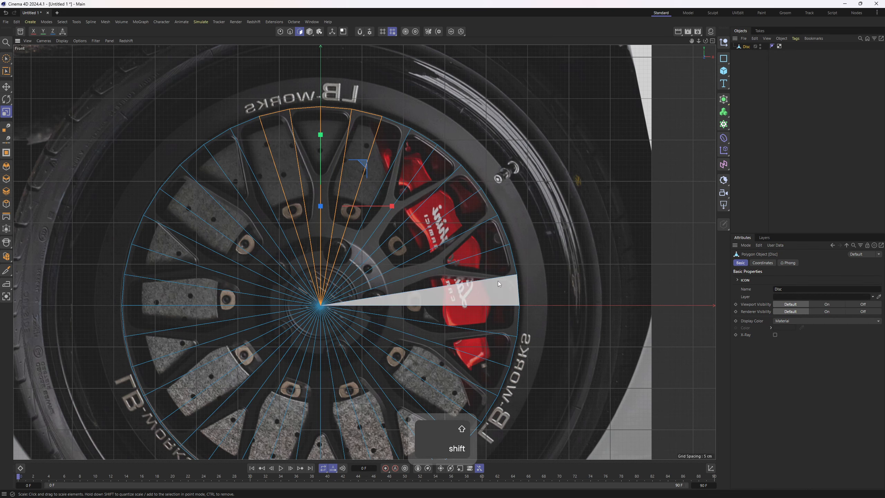
key(v)
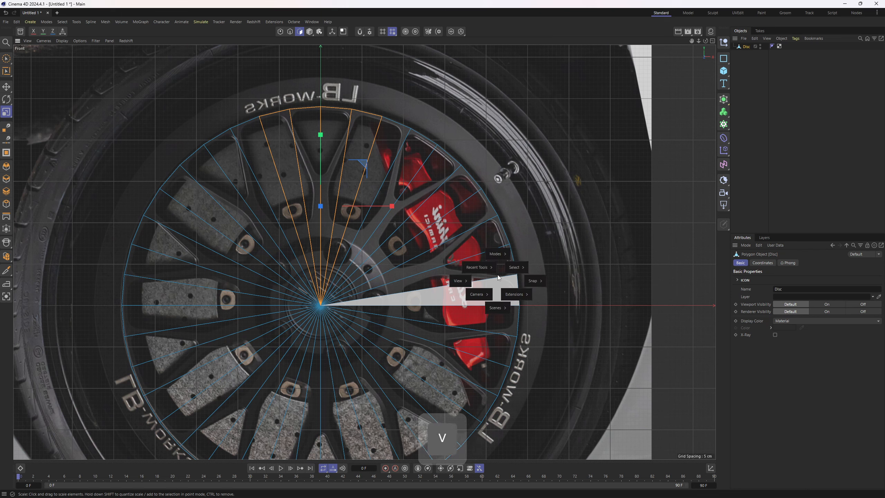
mouse_move(516, 267)
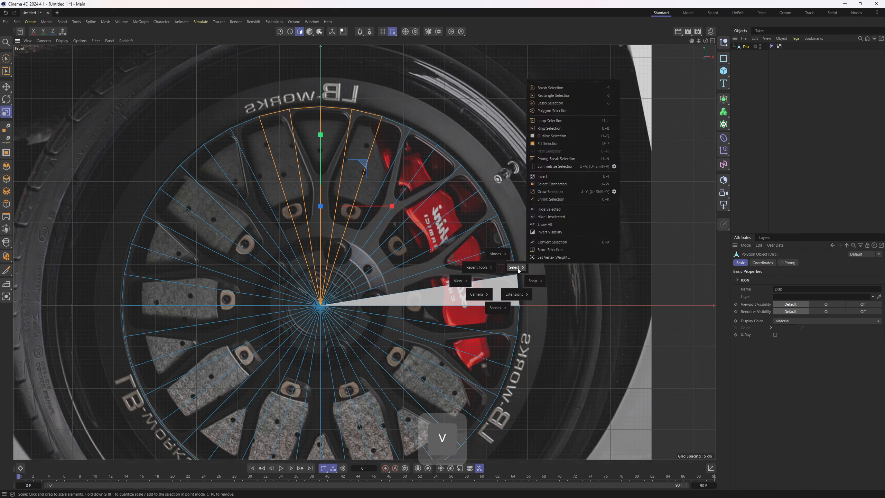
click(555, 176)
key(Delete)
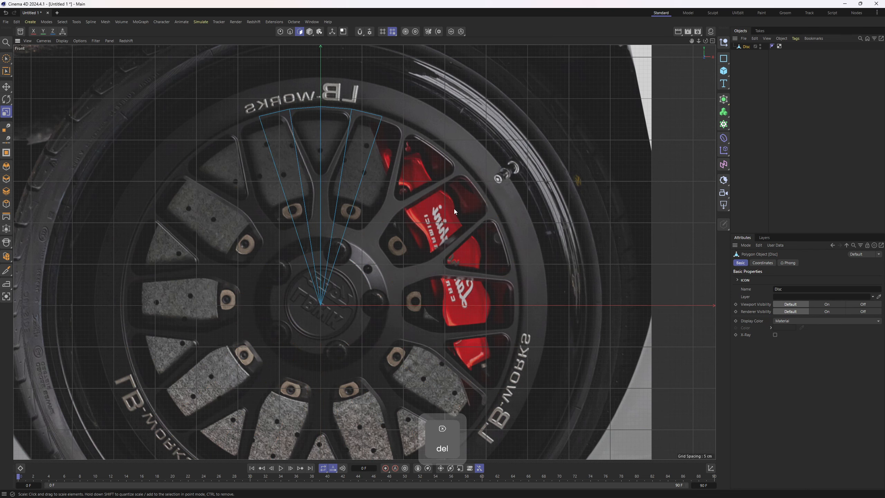
Delete the outer points of the two wedges on the negative X side, keeping only the two wedges beyond the vertical axis
key(Return)
key(0)
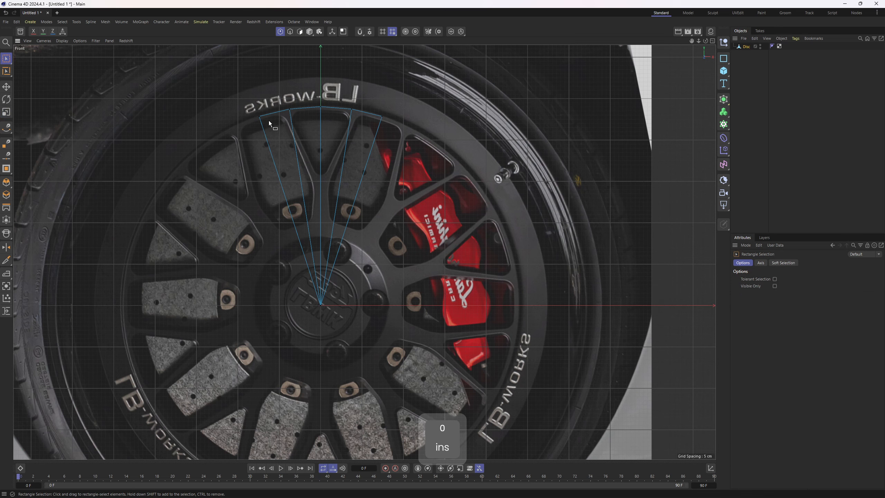
drag(240, 80, 303, 143)
scroll(185, 227, up, 2)
alt+middle_drag(193, 237, 257, 279)
alt+middle_drag(409, 167, 341, 175)
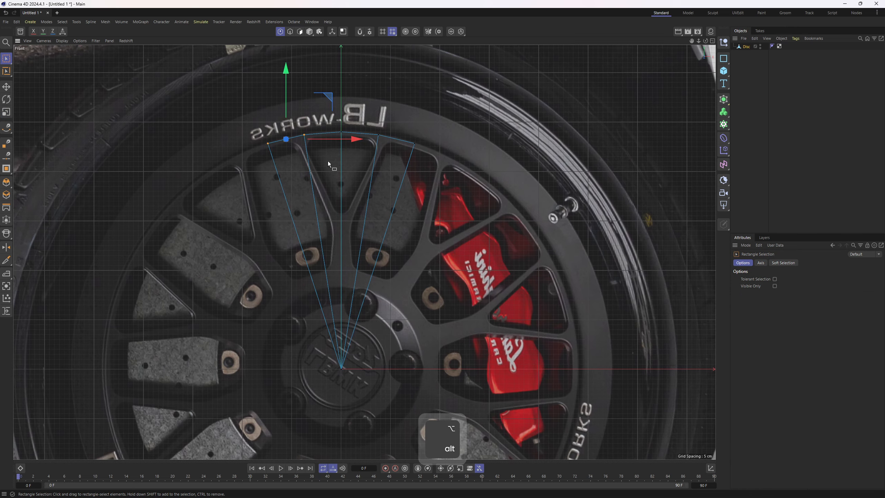
key(Delete)
Add two loop cuts across both wedges just inside their outer arc, following the thickness of the rim ring
alt+middle_drag(436, 211, 405, 174)
right_click(425, 178)
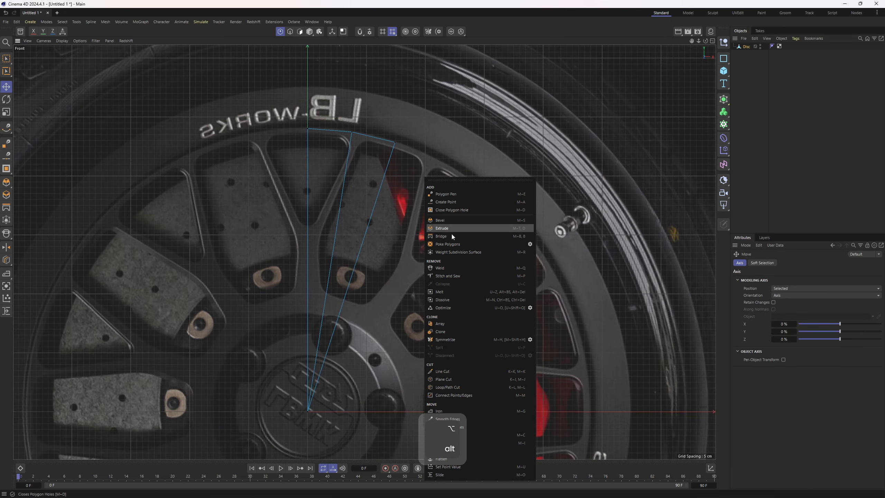
click(448, 387)
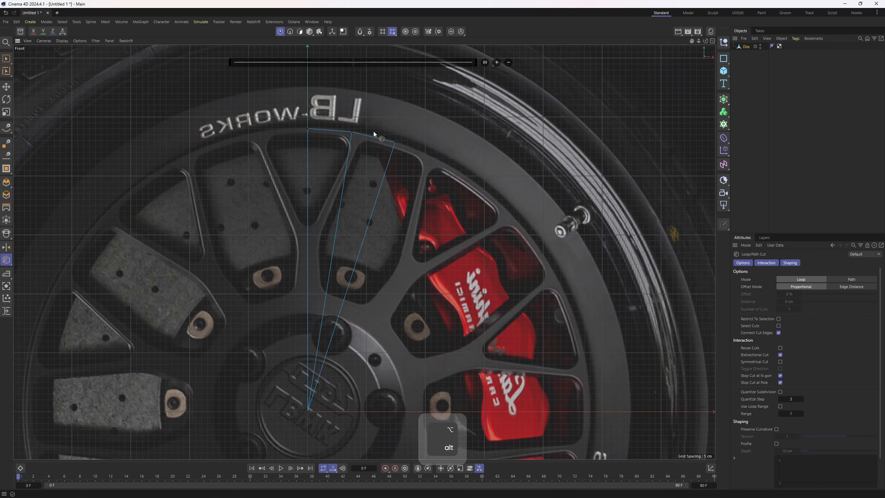
alt+middle_drag(375, 134, 387, 181)
scroll(391, 181, up, 2)
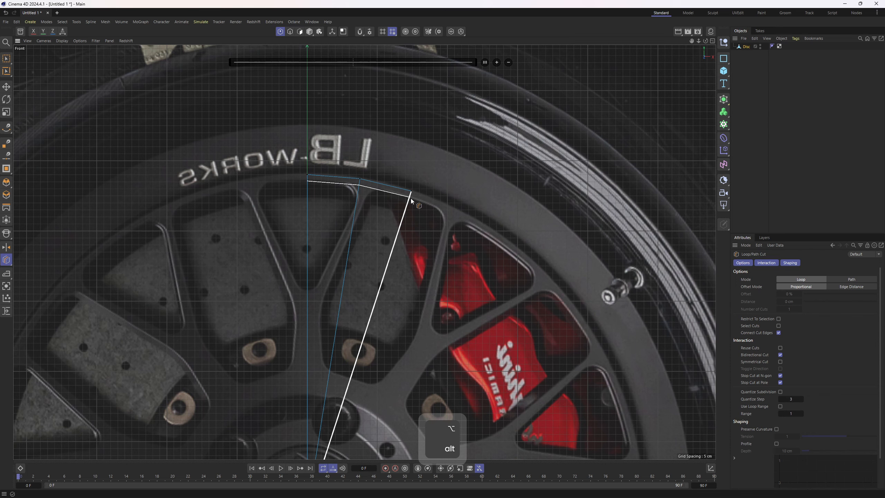
click(411, 199)
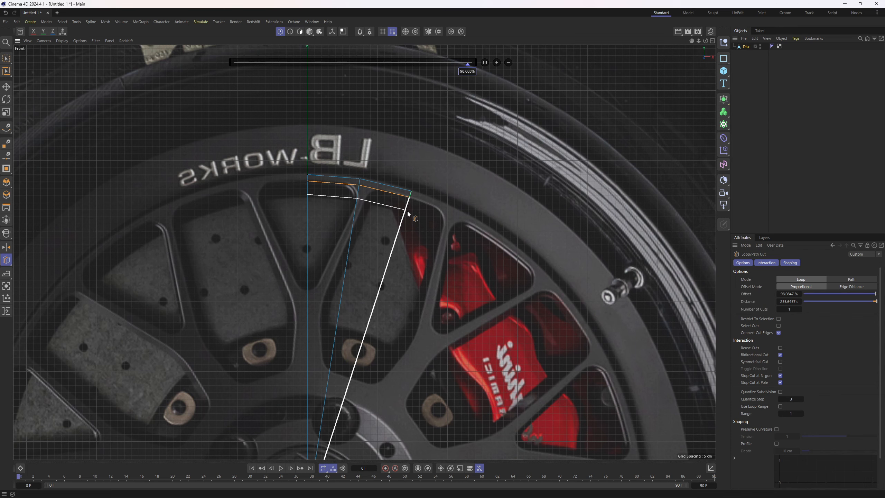
click(407, 211)
Add two loop cuts where the spoke forks and three more around the hub
click(377, 301)
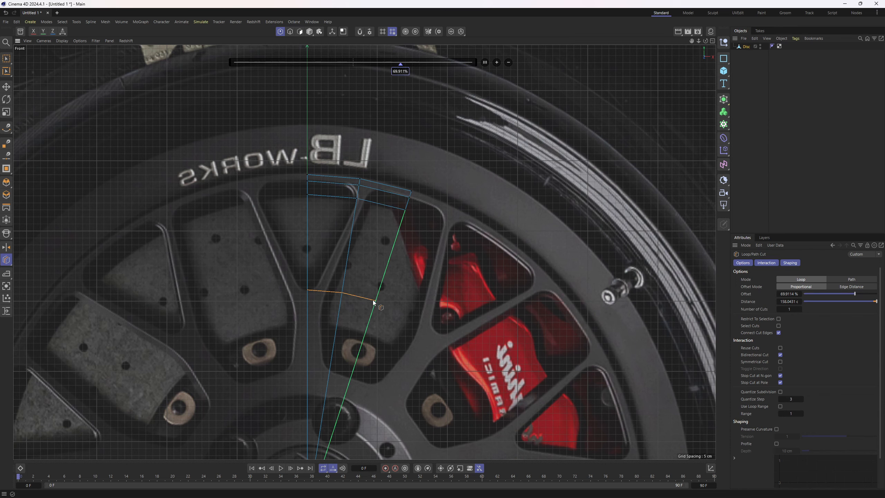
alt+middle_drag(370, 323, 375, 265)
click(373, 265)
click(360, 320)
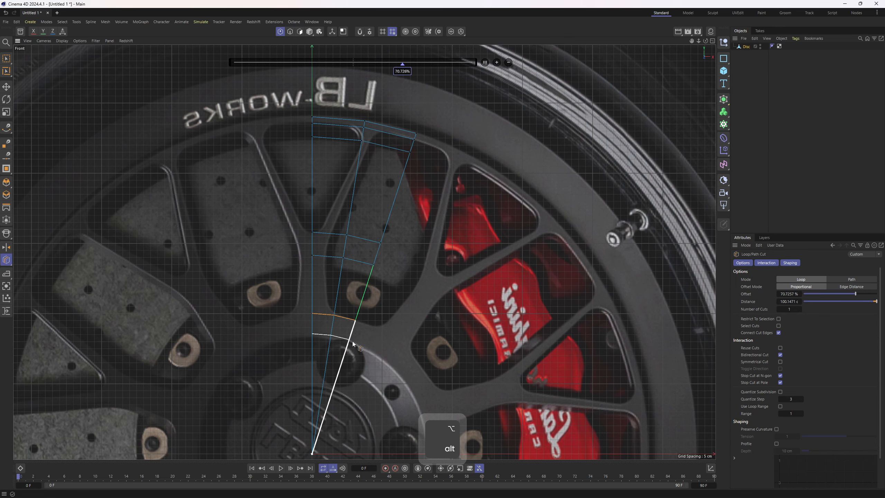
click(353, 343)
click(352, 344)
click(342, 371)
Draw a diagonal Polygon Pen cut from the fork loop up to the rim, following the angled spoke arm in the photo
alt+middle_drag(389, 226, 372, 212)
right_click(444, 214)
click(465, 196)
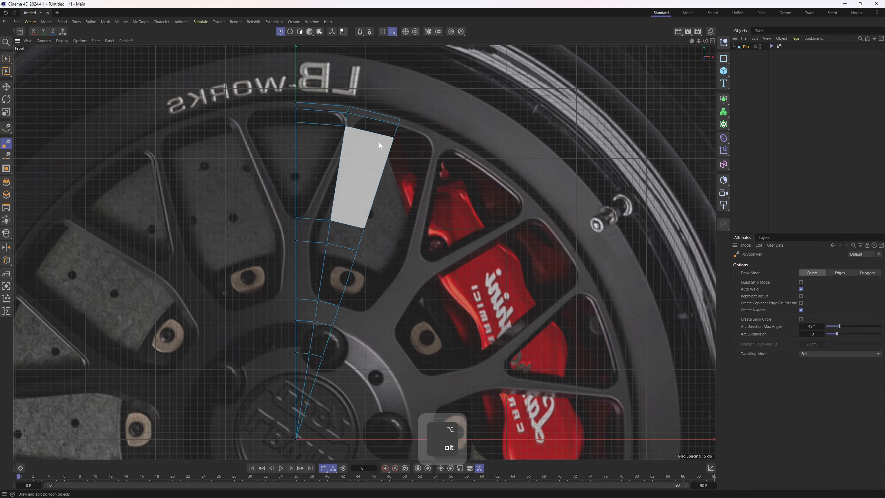
alt+right_drag(379, 142, 377, 218)
alt+middle_drag(377, 217, 421, 245)
alt+right_drag(341, 339, 350, 327)
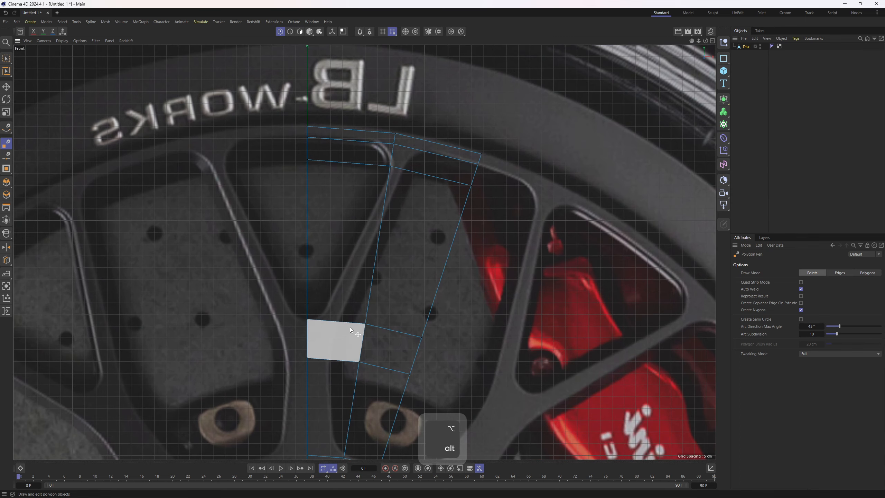
click(340, 321)
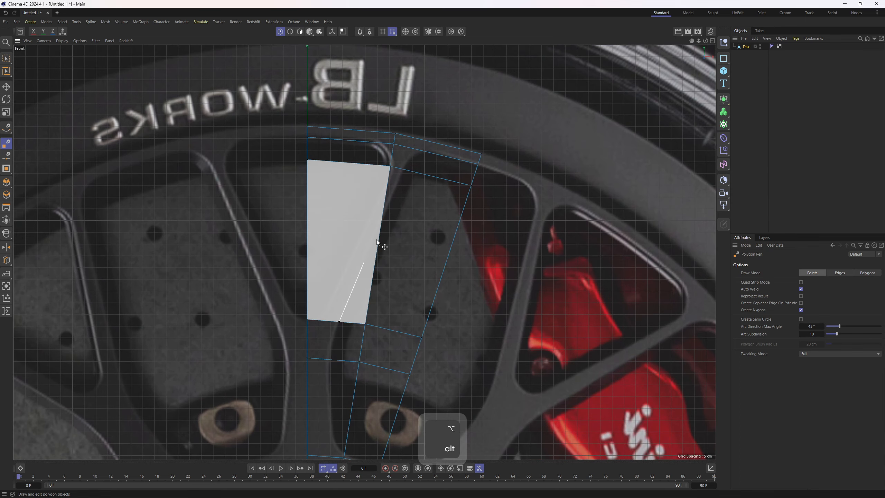
click(419, 139)
drag(380, 230, 404, 170)
Move the two fork points inward onto the spoke's outline in the photo
alt+middle_drag(402, 216, 400, 157)
drag(365, 265, 338, 263)
drag(357, 303, 328, 299)
Delete the polygons covering the large opening beside the spoke, from the hub up to the rim ring
alt+middle_drag(378, 336, 364, 310)
ctrl+click(362, 314)
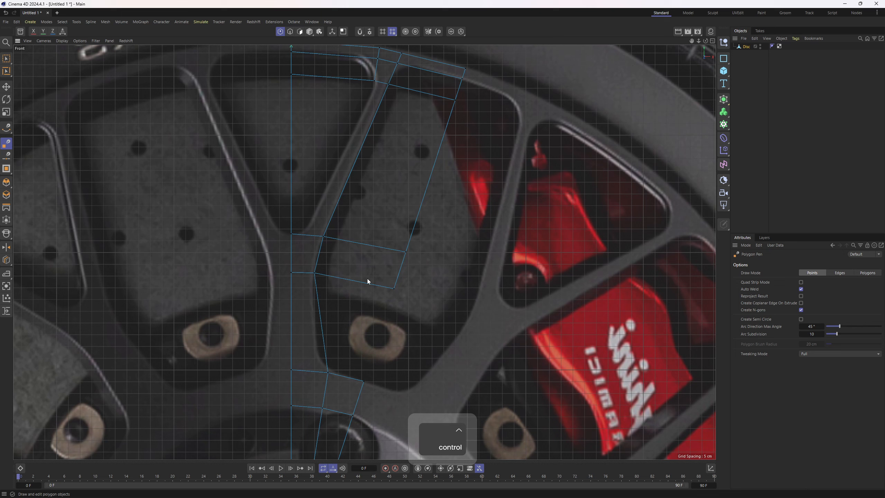
ctrl+click(357, 262)
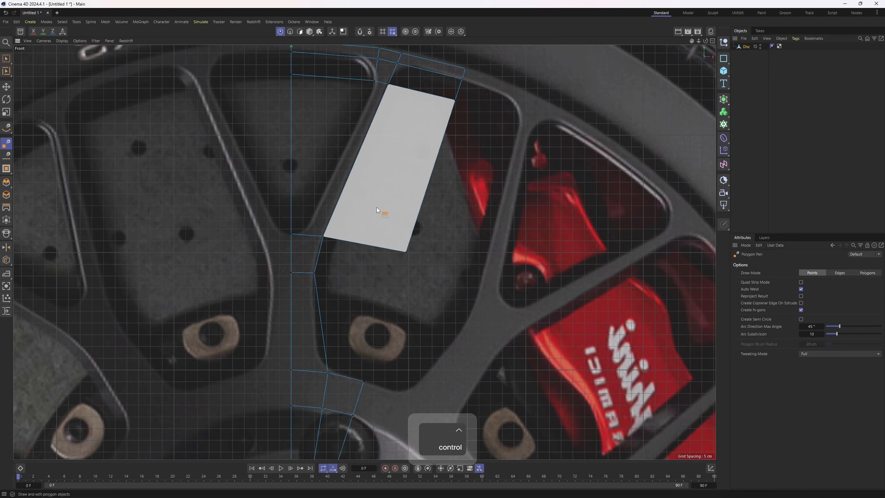
ctrl+click(377, 207)
Cut along the inner edge of the angled spoke arm and delete the polygons inside the triangular opening
alt+middle_drag(416, 132, 418, 172)
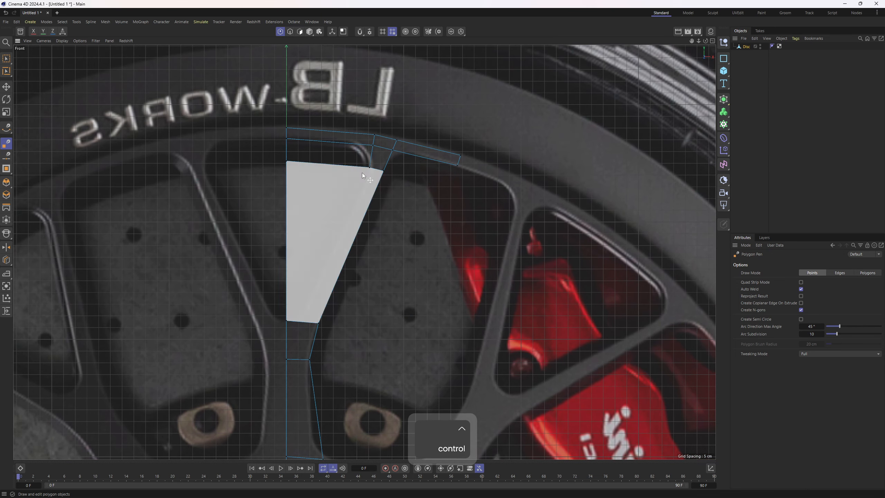
ctrl+click(316, 281)
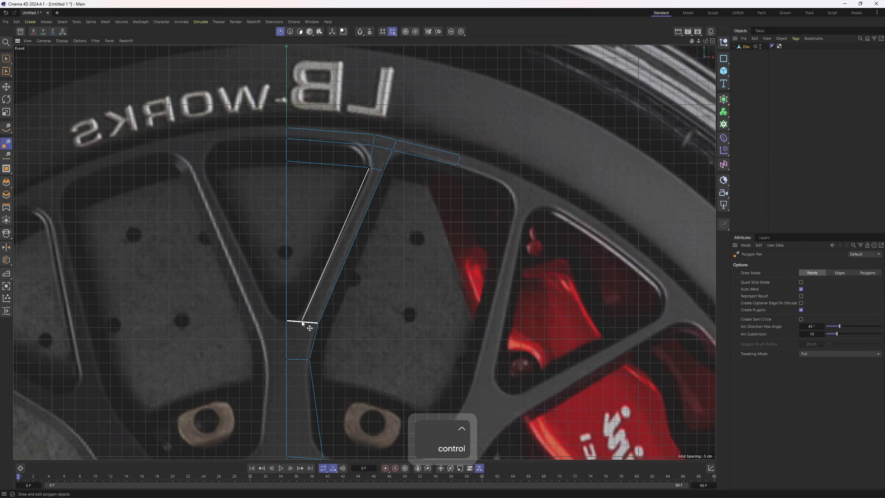
ctrl+click(308, 179)
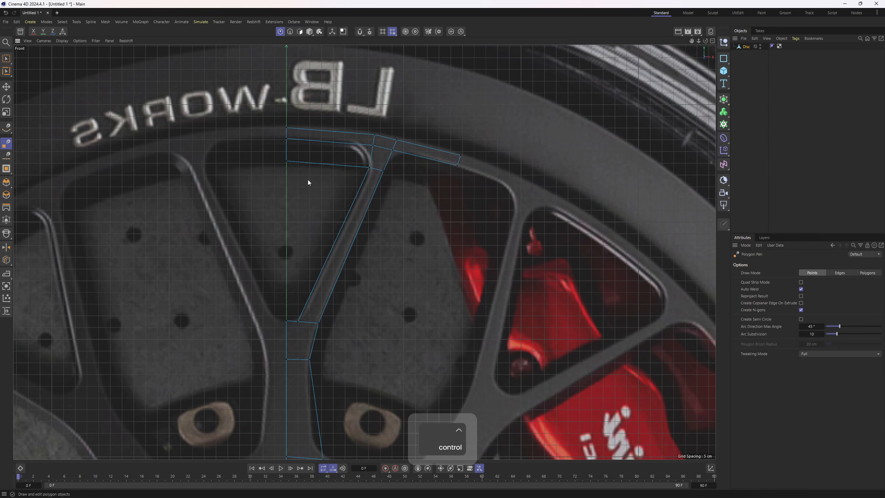
ctrl+click(312, 155)
Examine the spoke section's mesh in the perspective view
scroll(336, 256, down, 5)
alt+middle_drag(320, 305, 331, 159)
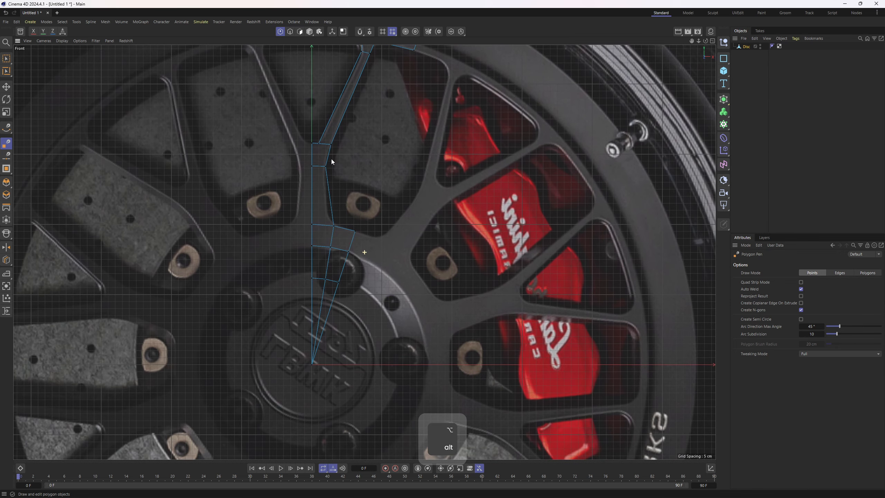
middle_click(230, 173)
middle_click(228, 172)
alt+right_drag(395, 216, 367, 194)
alt+drag(368, 194, 416, 139)
alt+right_drag(416, 140, 489, 163)
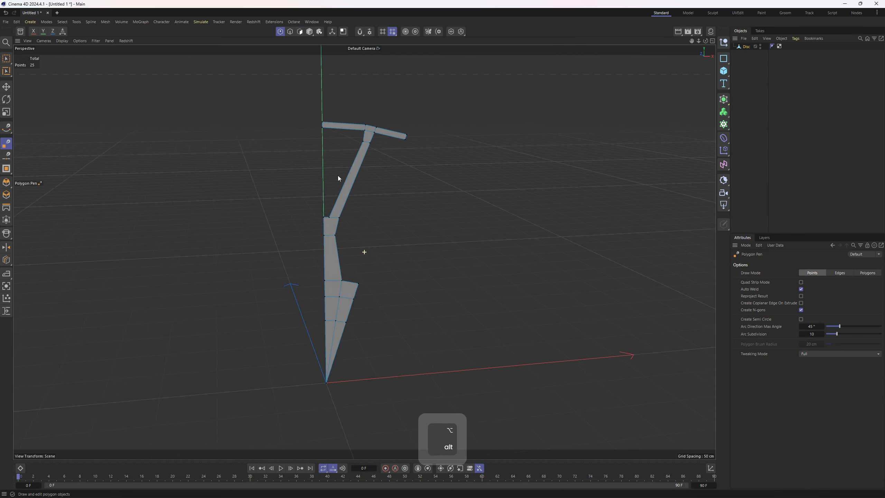
alt+drag(337, 176, 353, 178)
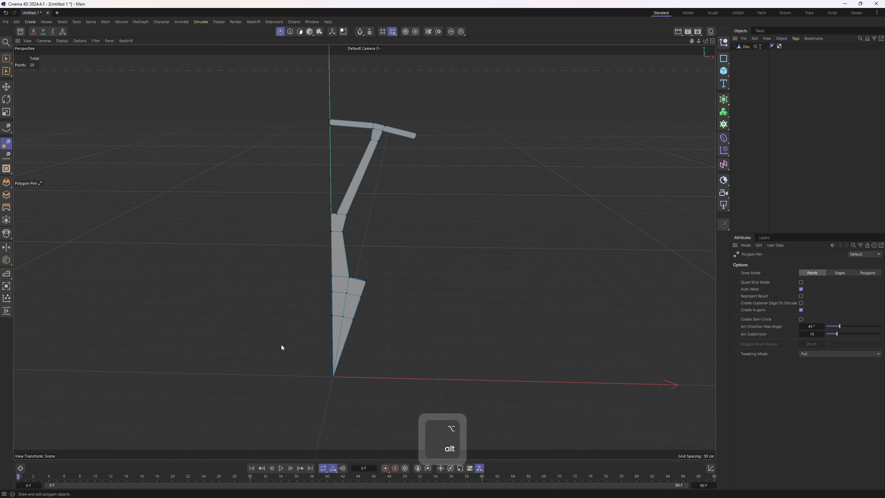
alt+right_drag(299, 296, 292, 303)
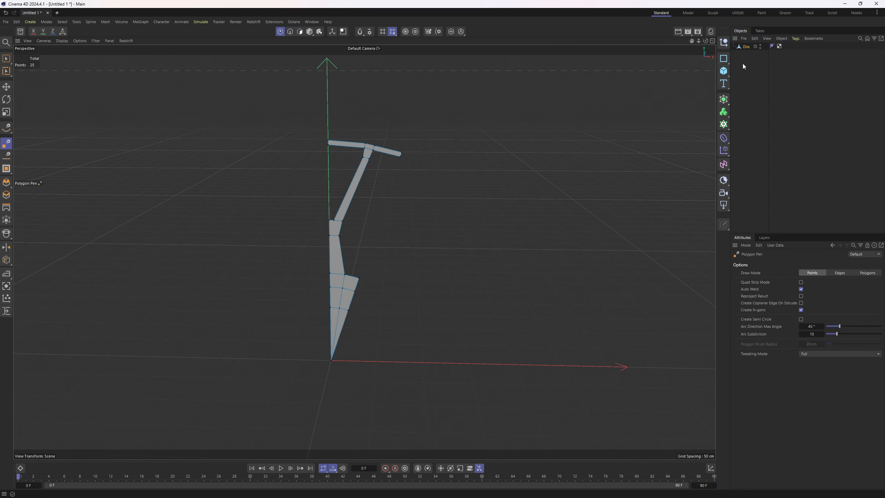
Add a Symmetry generator as the Disc's parent to mirror the half spoke across the vertical axis
click(723, 101)
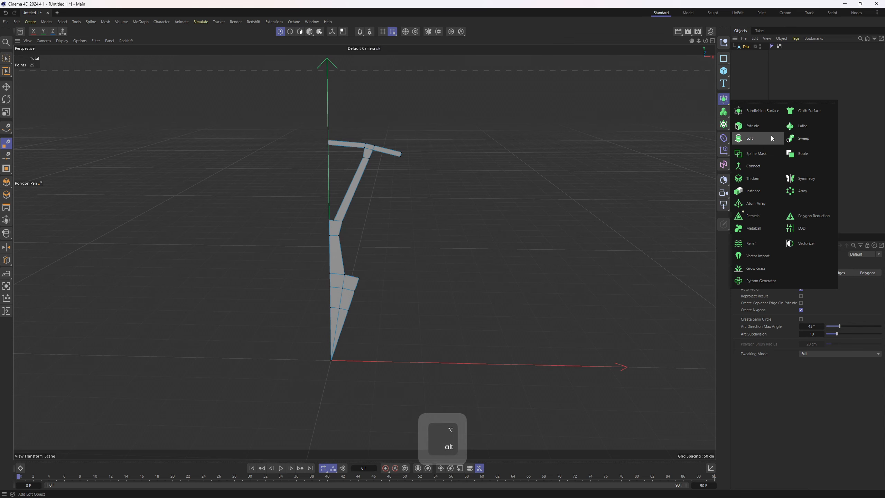
alt+click(810, 181)
alt+drag(394, 154, 355, 139)
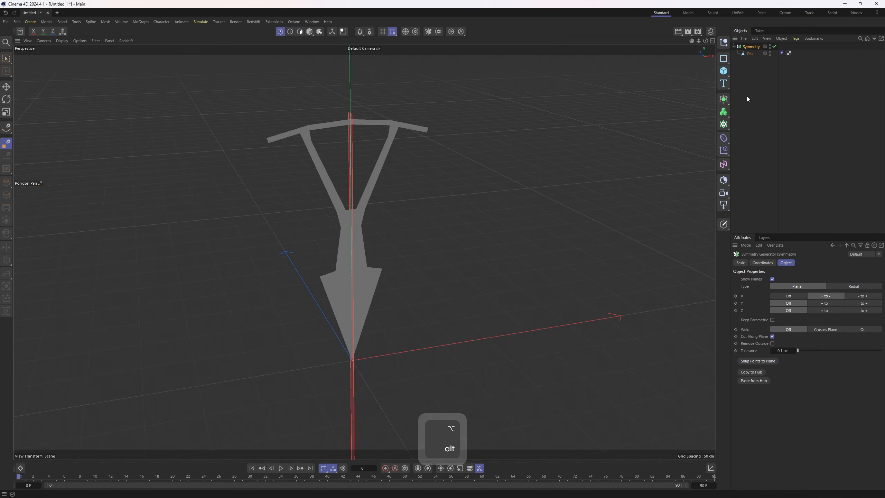
Wrap the mirrored spoke in a second Symmetry of type Radial, with axis Z and a slice count of 10
click(723, 100)
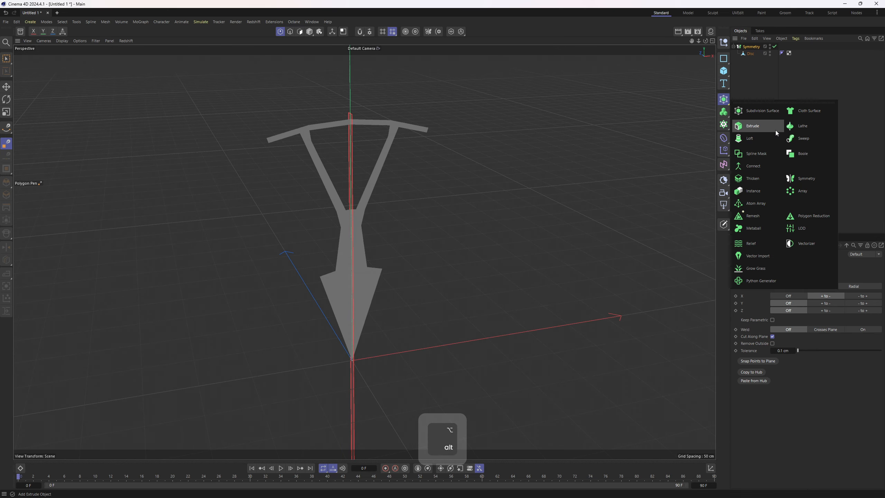
alt+click(808, 179)
alt+right_drag(440, 186, 420, 207)
alt+middle_drag(420, 207, 377, 212)
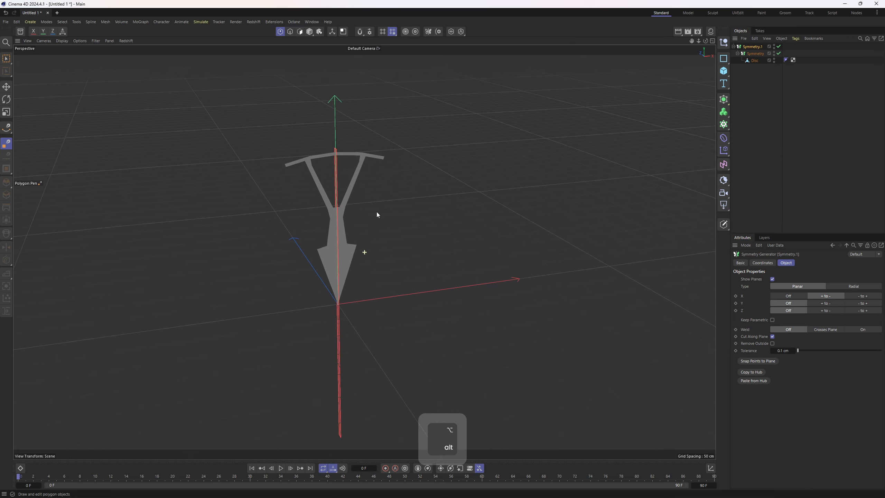
alt+right_drag(376, 212, 389, 214)
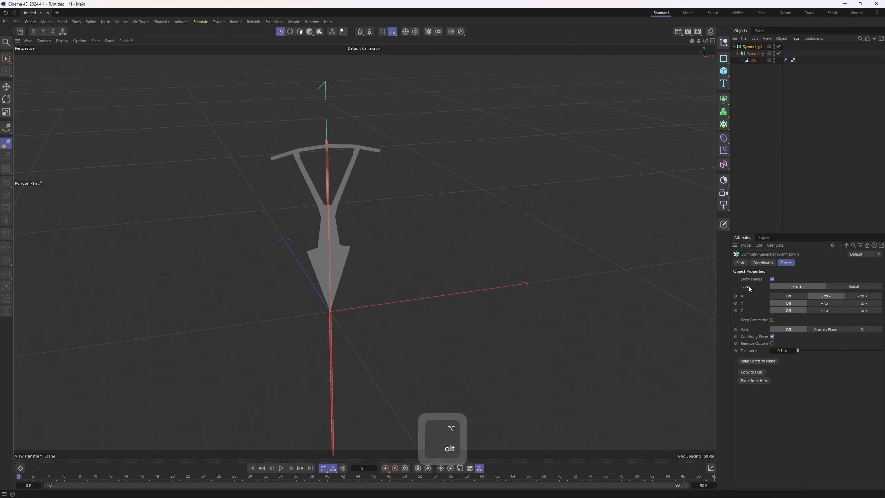
click(856, 286)
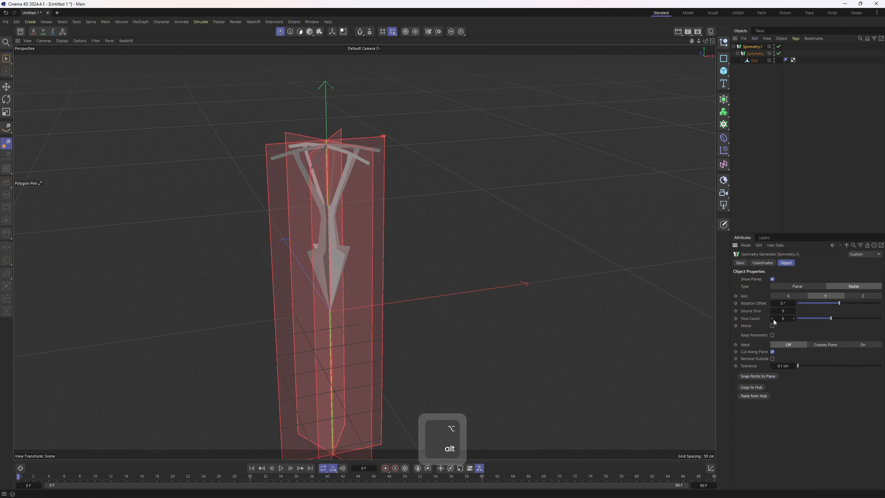
text(10)
click(862, 296)
alt+drag(418, 244, 390, 240)
Hide the symmetry planes of both Symmetry generators and show the mesh lines on the shaded wheel
ctrl+click(755, 54)
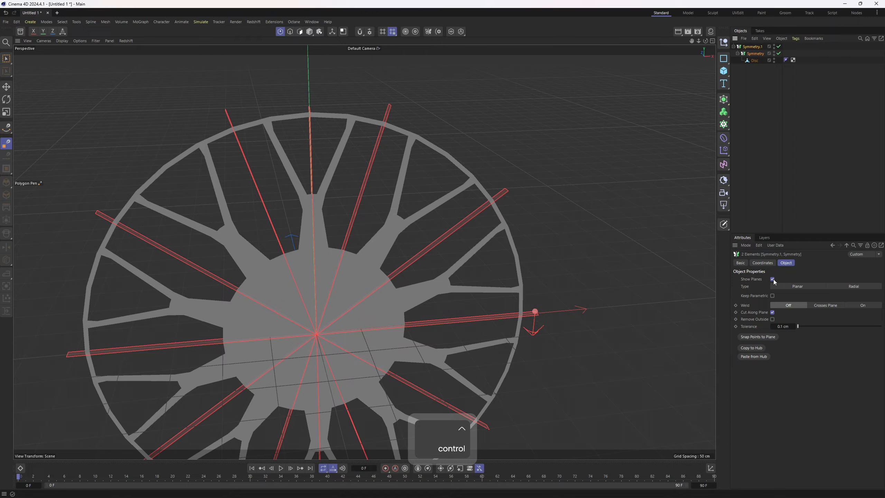
click(772, 279)
alt+drag(347, 202, 344, 221)
key(n)
key(b)
Compare the wheel mesh from several angles with the spokes in the reference photo
alt+right_drag(366, 205, 332, 171)
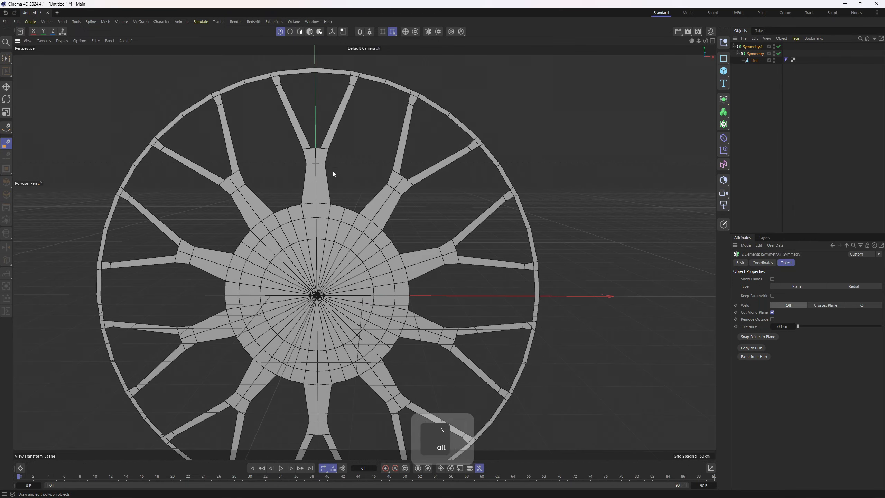
alt+middle_drag(332, 171, 330, 213)
mouse_move(330, 213)
alt+mouse_down()
mouse_move(363, 251)
mouse_move(323, 210)
mouse_move(335, 223)
mouse_move(310, 271)
alt+mouse_up()
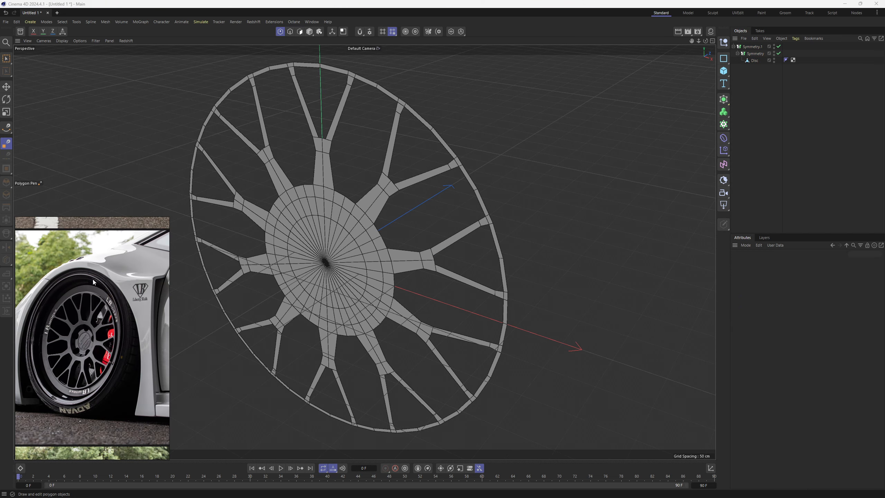
scroll(87, 334, up, 2)
alt+drag(216, 286, 333, 245)
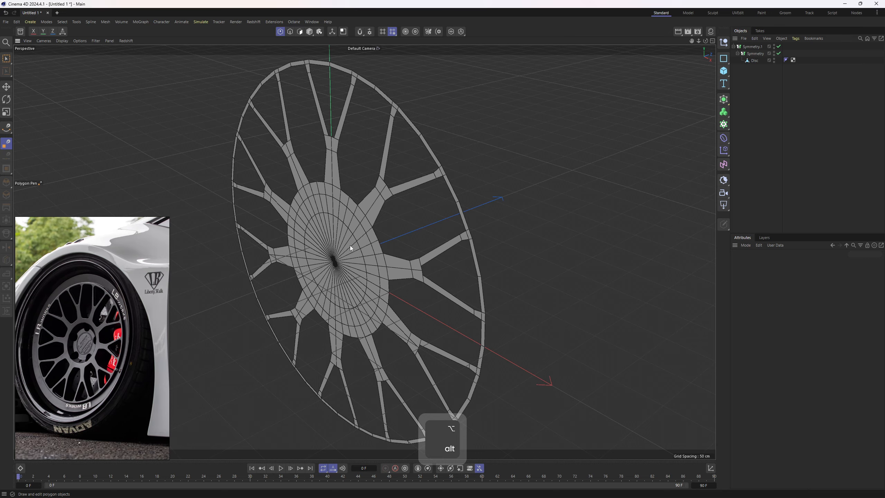
scroll(350, 244, down, 2)
alt+drag(349, 243, 426, 257)
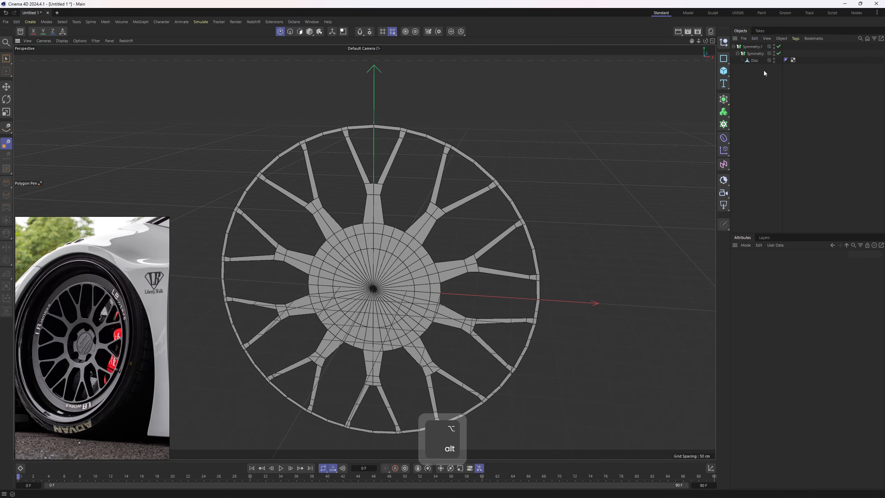
Add a loop cut at 50% across the Disc's spoke stem, between the fork and the hub
click(755, 61)
scroll(383, 209, up, 4)
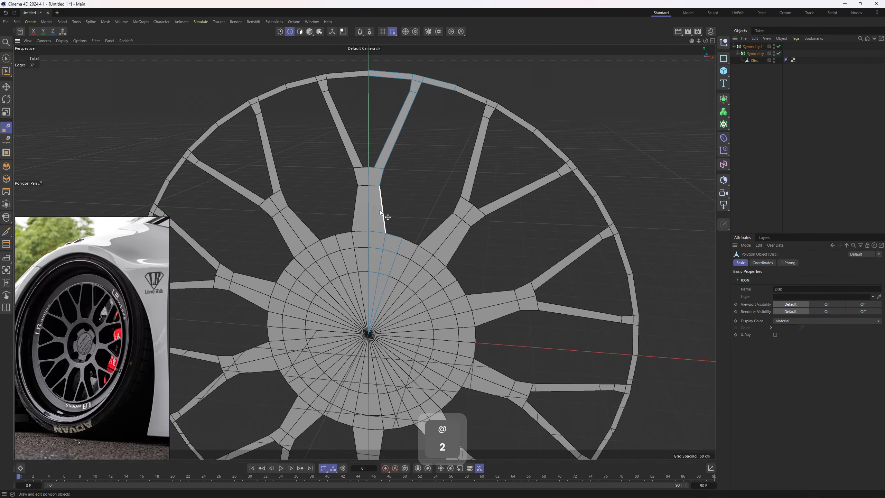
key(k)
key(l)
alt+drag(378, 213, 398, 294)
scroll(398, 295, down, 3)
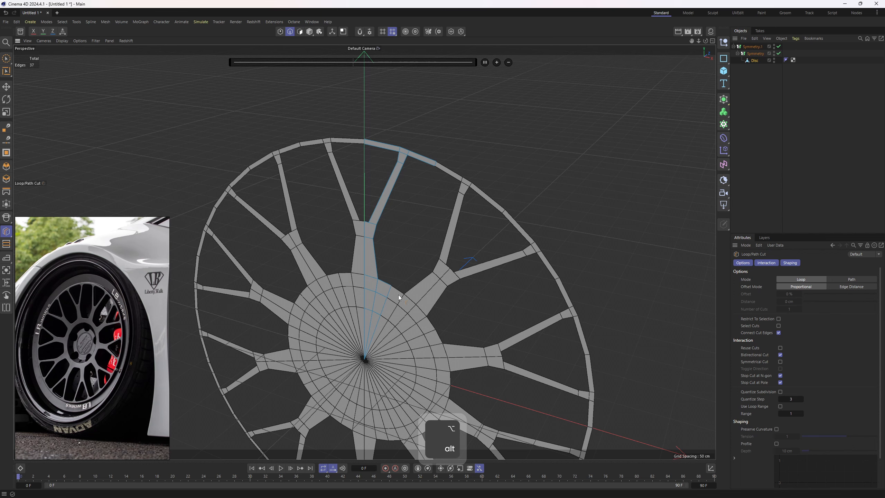
alt+drag(366, 257, 387, 242)
shift+click(375, 244)
alt+middle_drag(386, 242, 393, 259)
scroll(393, 260, up, 2)
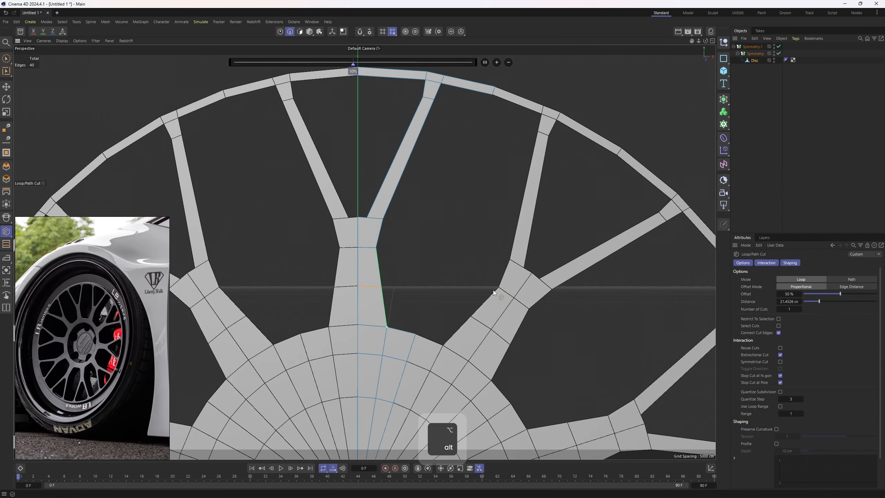
Increase the number of loop cuts on the spoke stem to 3
click(801, 310)
click(800, 310)
mouse_move(437, 239)
alt+mouse_down()
mouse_move(416, 218)
mouse_move(439, 243)
alt+mouse_up()
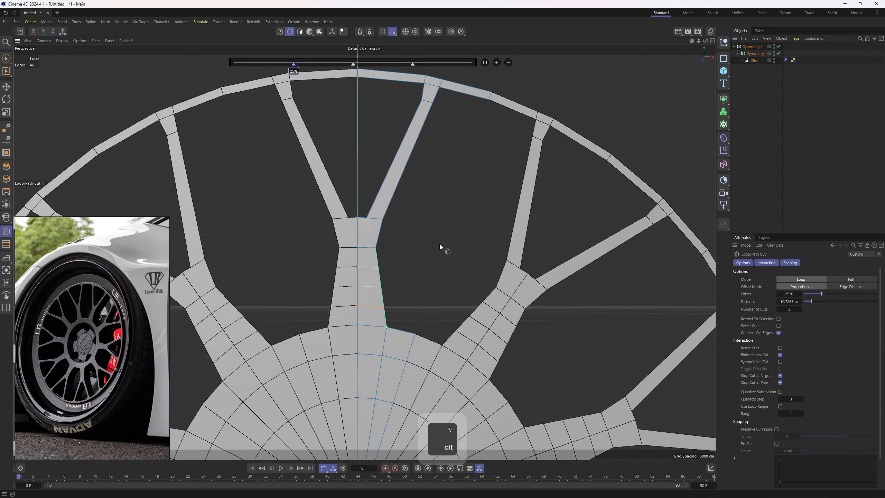
Add 6 evenly spaced loop cuts along the fork arm between the stem and the outer ring
alt+middle_drag(440, 243, 426, 257)
alt+drag(426, 257, 430, 251)
shift+click(430, 251)
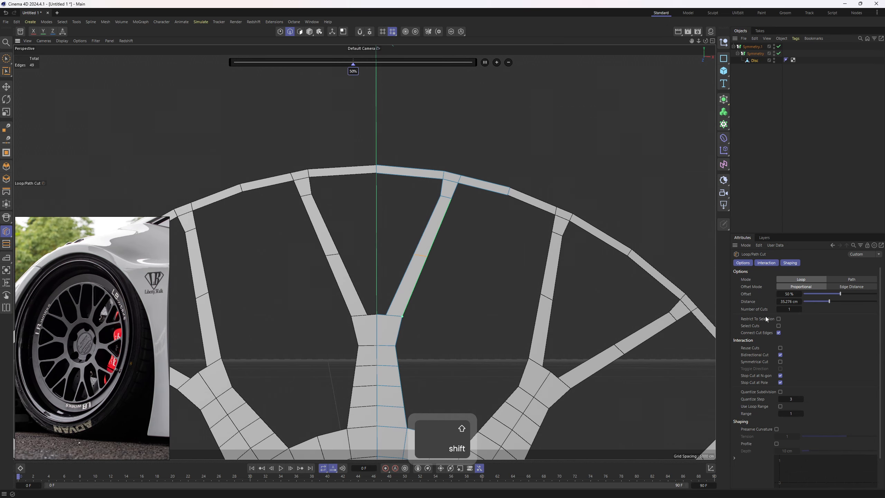
click(801, 309)
click(801, 310)
click(800, 310)
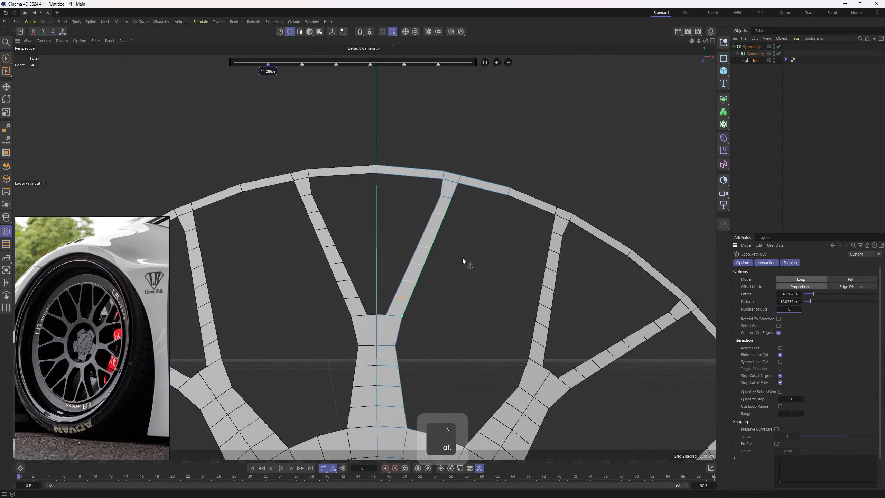
Add 3 loop cuts across the outer ring segment between the mirror axis and the fork arm
alt+drag(383, 256, 371, 275)
alt+middle_drag(465, 219, 489, 250)
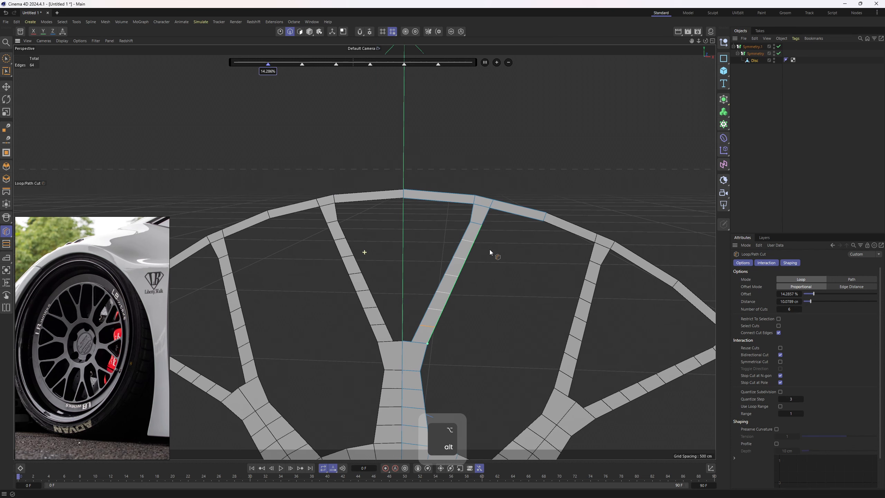
alt+right_drag(439, 211, 426, 207)
shift+click(428, 202)
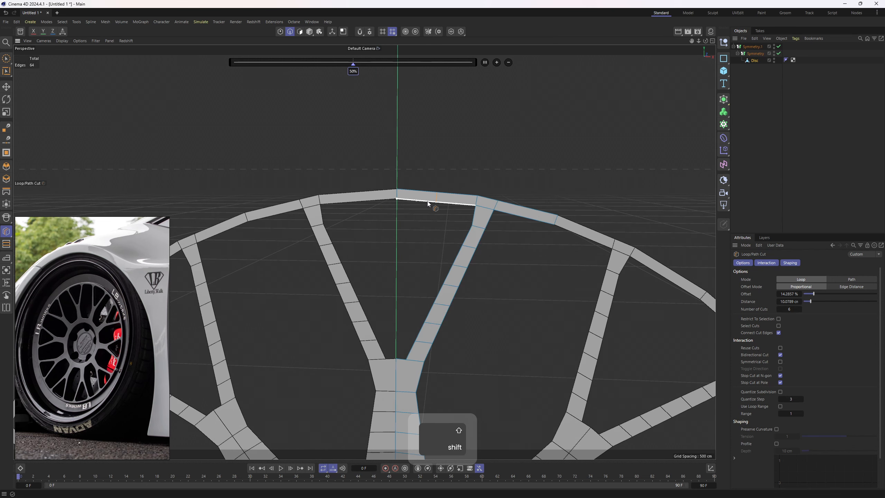
click(800, 309)
click(799, 310)
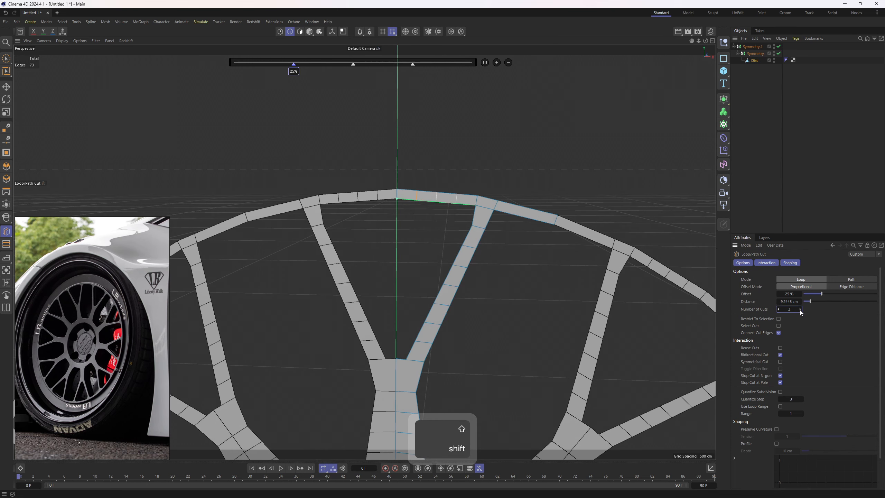
Add 2 loop cuts across the outer ring segment beyond the fork arm and finish with the Move tool
alt+middle_drag(500, 220, 441, 206)
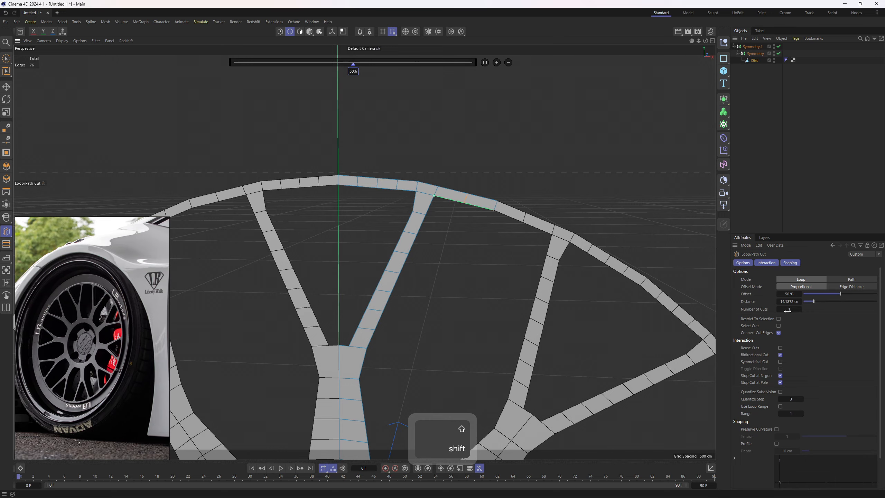
click(799, 310)
alt+middle_drag(459, 291, 450, 240)
key(e)
alt+drag(450, 240, 458, 264)
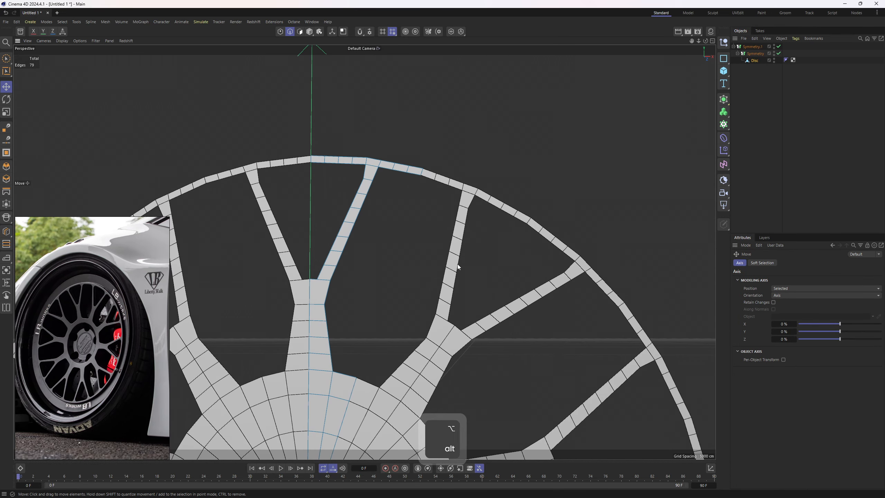
Switch to point editing over the front reference photo and move a mid-stem side point onto the spoke's outline
key(1)
right_click(403, 201)
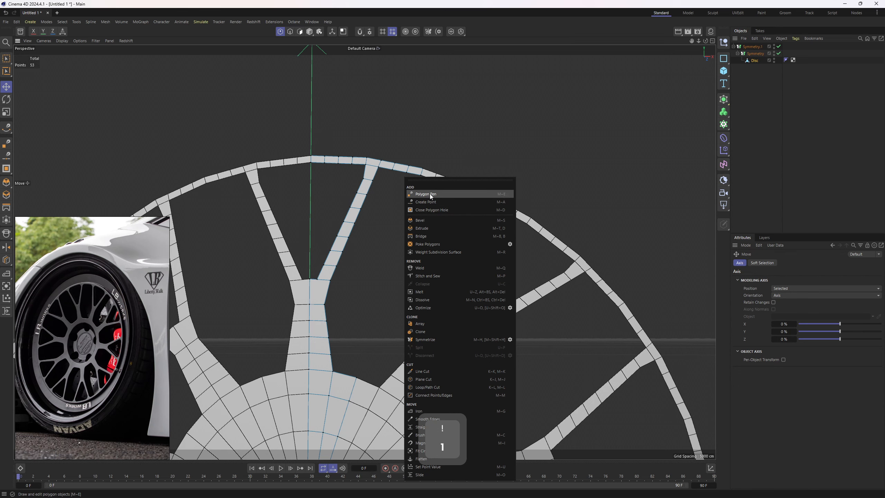
click(426, 194)
key(F4)
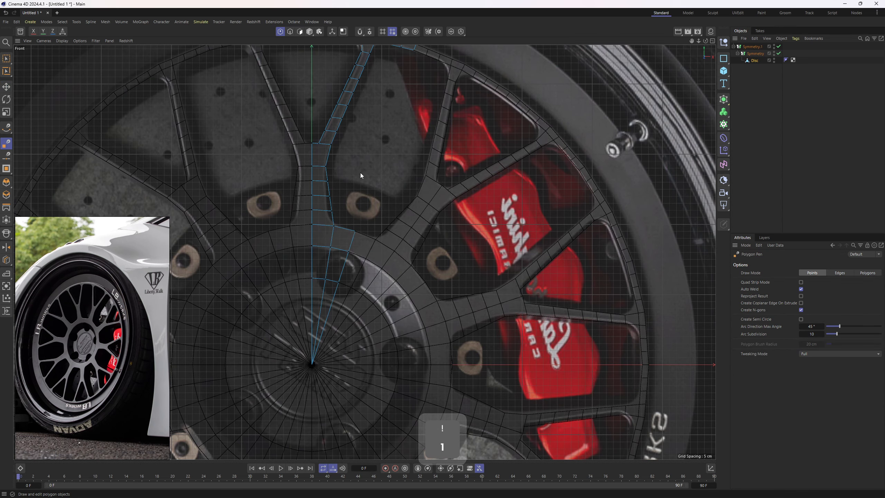
drag(7, 58, 47, 83)
scroll(308, 118, up, 5)
alt+middle_drag(364, 243, 366, 288)
drag(338, 268, 346, 274)
scroll(282, 282, up, 3)
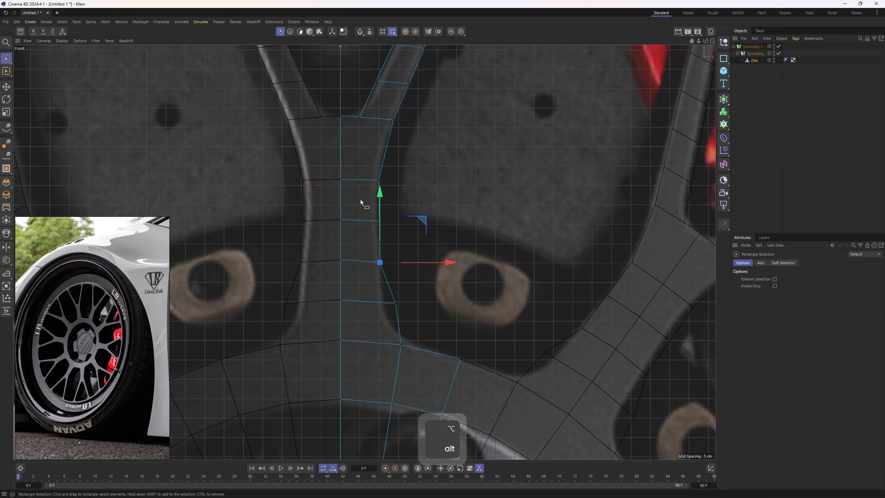
Shift the stem's lower side points inward so its edge follows the curved spoke outline toward the hub
drag(370, 213, 391, 273)
drag(431, 243, 429, 244)
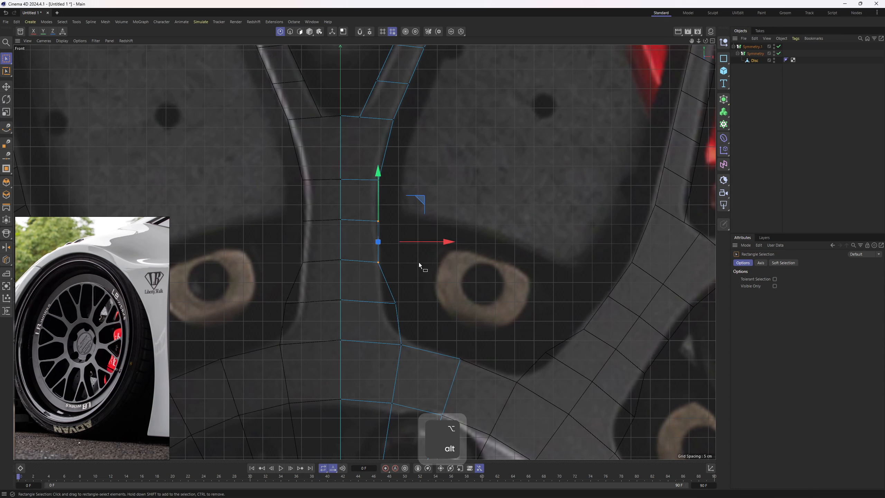
drag(380, 287, 407, 314)
key(ctrl+z)
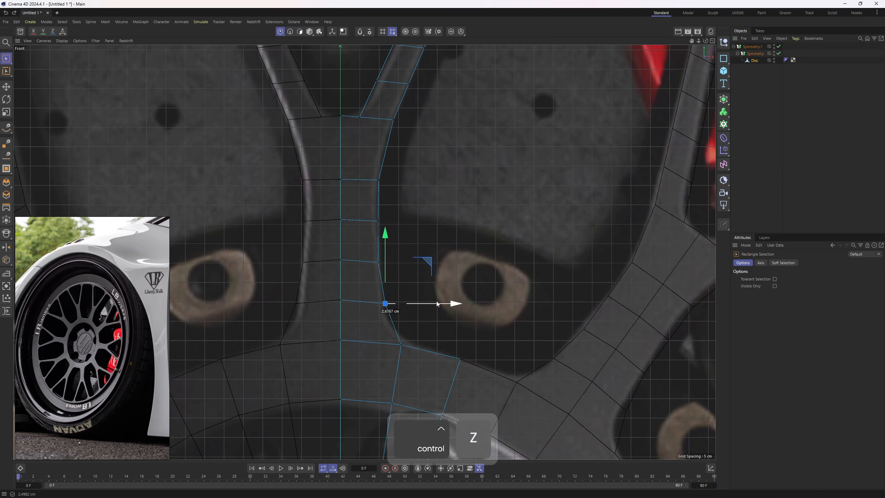
drag(424, 260, 421, 264)
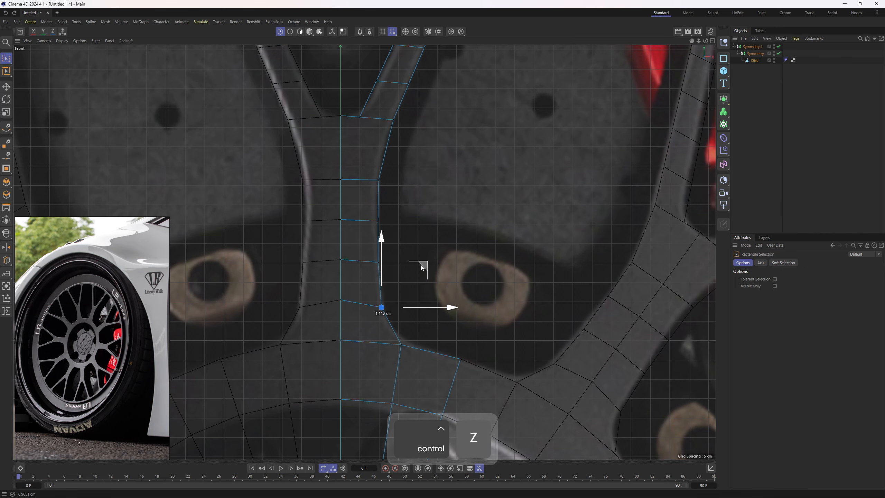
Move the row of points just below the fork split slightly upward on the stem
alt+right_drag(420, 264, 392, 271)
alt+middle_drag(380, 204, 368, 308)
alt+right_drag(368, 308, 380, 309)
drag(305, 307, 364, 330)
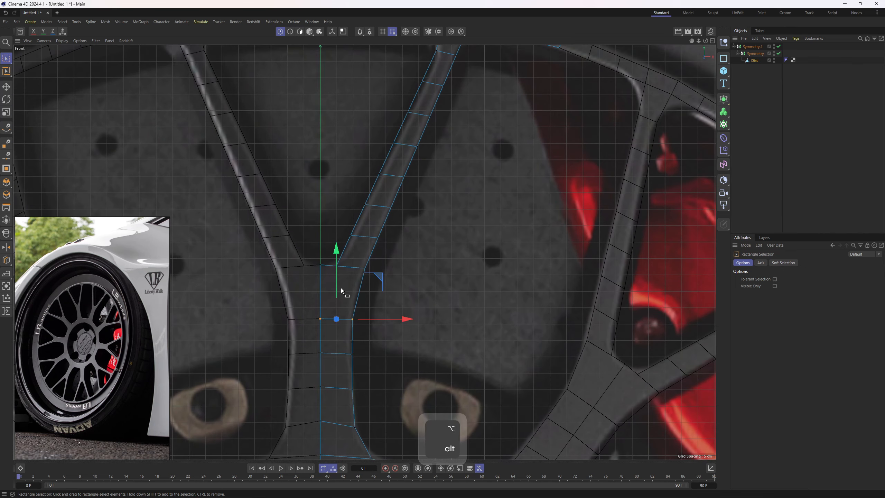
drag(337, 287, 337, 273)
Spread the two inner corner points where the fork arm meets the outer ring to match the photo
alt+middle_drag(366, 211, 304, 388)
alt+right_drag(303, 387, 319, 387)
click(420, 186)
drag(466, 150, 476, 155)
click(383, 176)
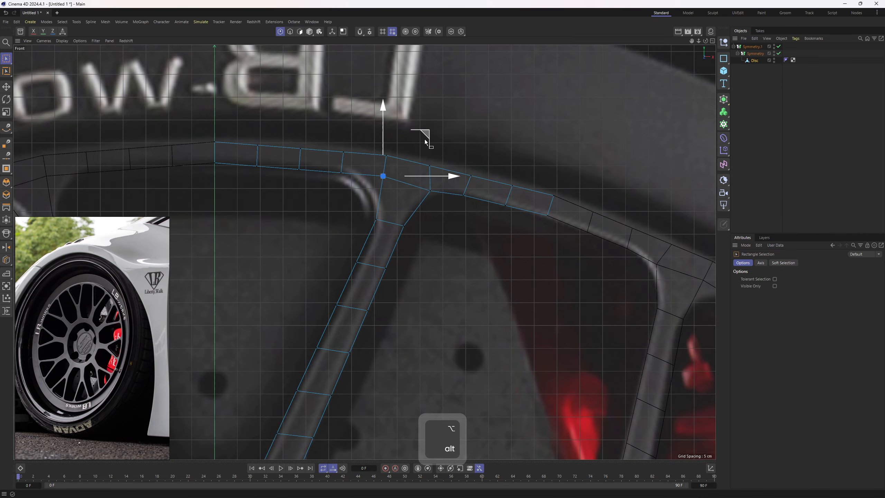
drag(422, 140, 410, 146)
Adjust the outer ring's inner edge points between the fork arm and the mirror axis to follow the photo
alt+middle_drag(390, 143, 404, 168)
click(355, 197)
drag(356, 168, 314, 160)
click(313, 194)
click(271, 191)
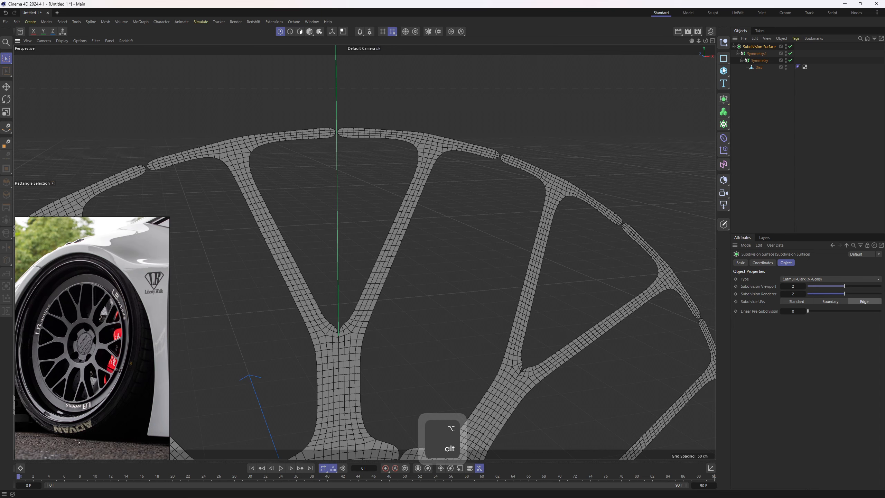
Wrap the radial Symmetry.1 in a Connect object beneath the Subdivision Surface
click(756, 53)
click(723, 99)
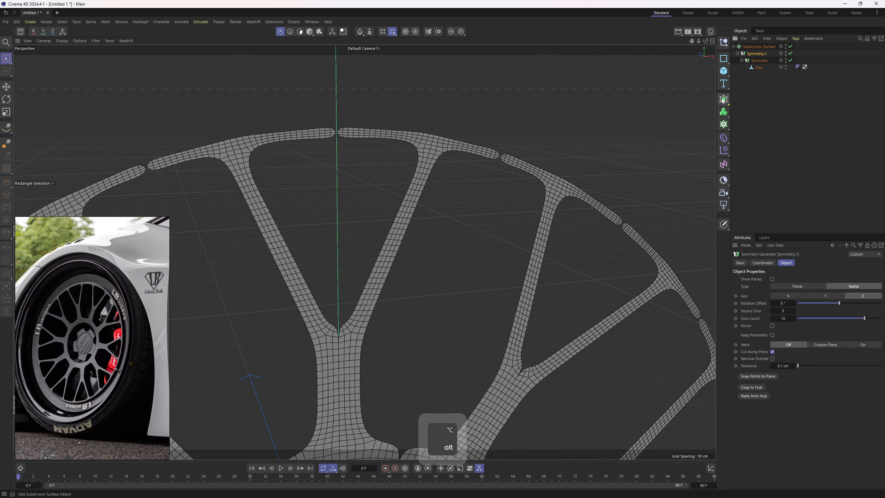
alt+click(759, 164)
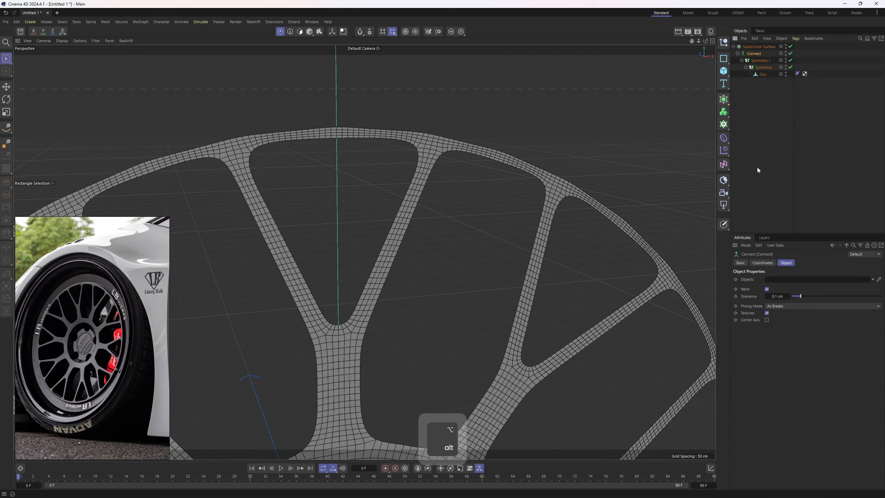
alt+middle_drag(699, 232, 468, 170)
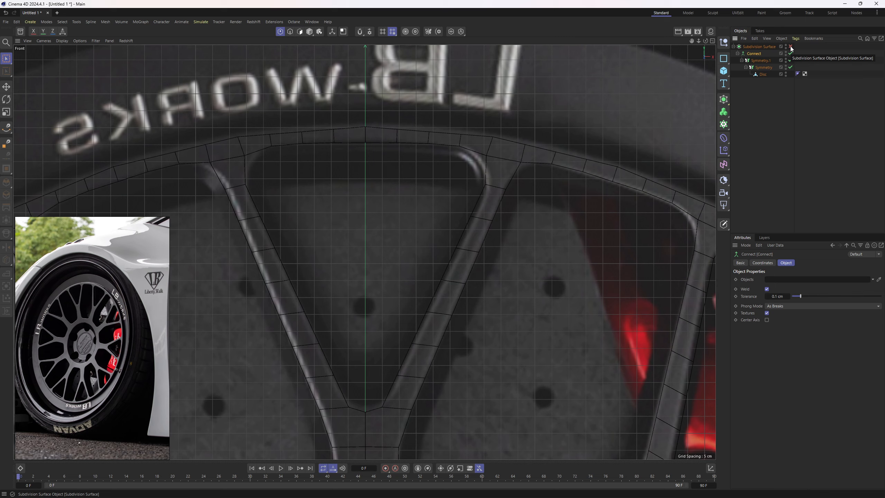
Turn the Subdivision Surface back on and compare the smoothed spoke junction with the reference photo
click(791, 46)
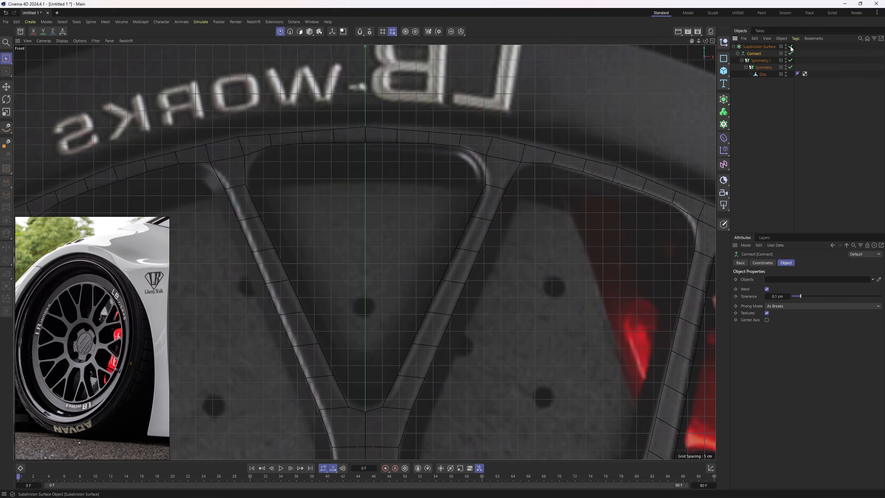
alt+middle_drag(463, 160, 473, 224)
alt+right_drag(473, 224, 576, 198)
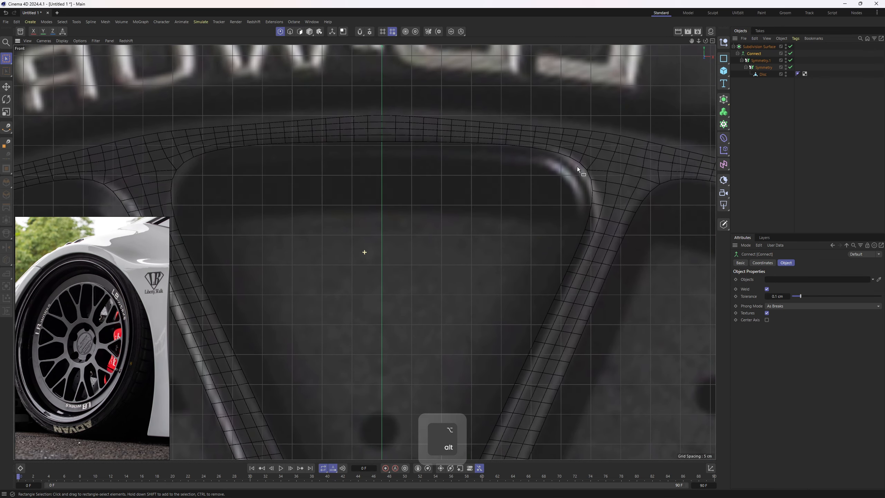
alt+middle_drag(577, 198, 594, 147)
Raise the Disc's inner ring point on the mirror axis slightly to refine the ring's curve
click(762, 74)
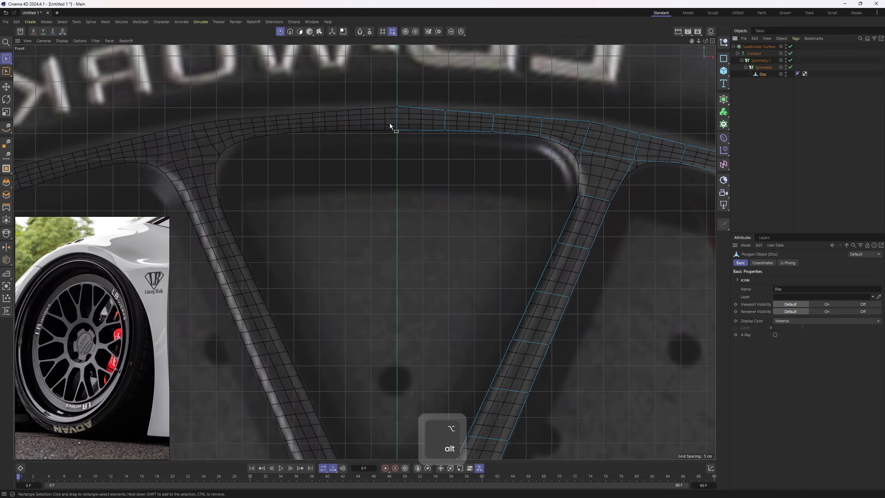
drag(390, 123, 404, 136)
alt+right_drag(399, 106, 400, 95)
click(400, 92)
key(ctrl+z)
drag(398, 99, 397, 97)
Lower the inner corner point where the fork arm joins the outer ring
alt+middle_drag(592, 195, 488, 170)
drag(501, 124, 516, 140)
drag(508, 99, 508, 107)
click(600, 215)
key(ctrl+z)
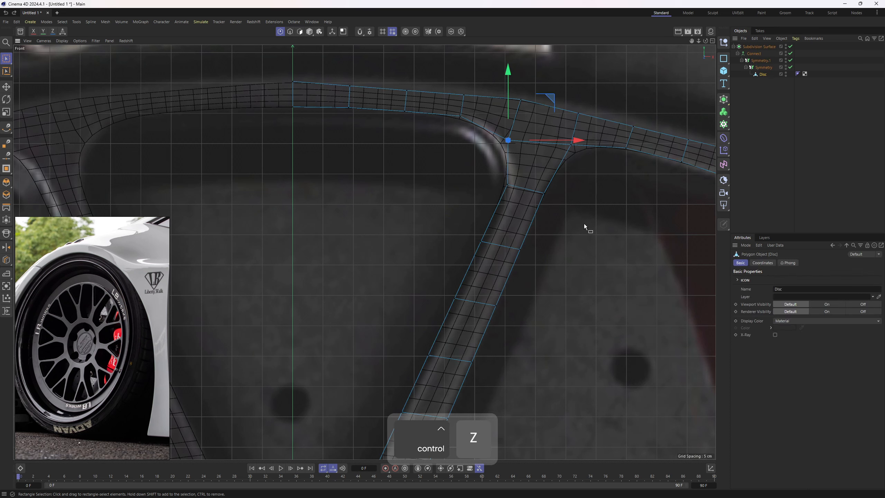
Disable the planar Symmetry and slide the fork arm's top two cross edges toward the outer ring, the lower one by about 3.2 cm
key(q)
key(2)
key(e)
key(m)
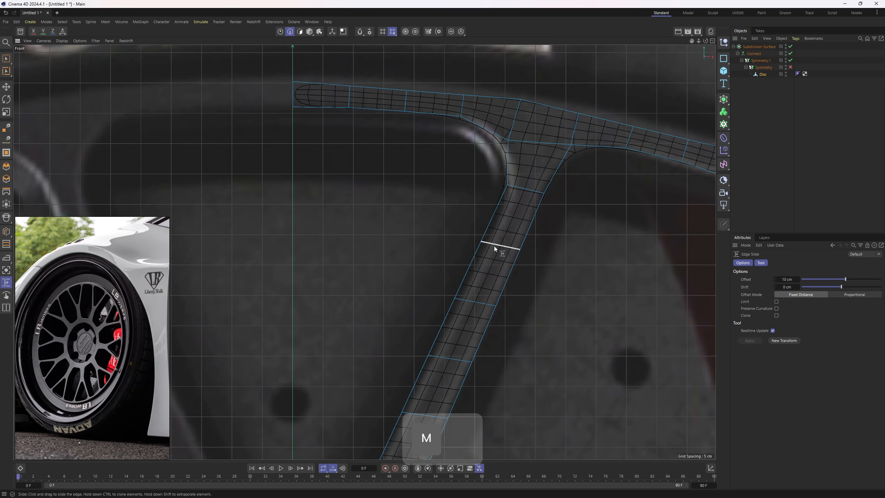
key(o)
drag(503, 234, 506, 227)
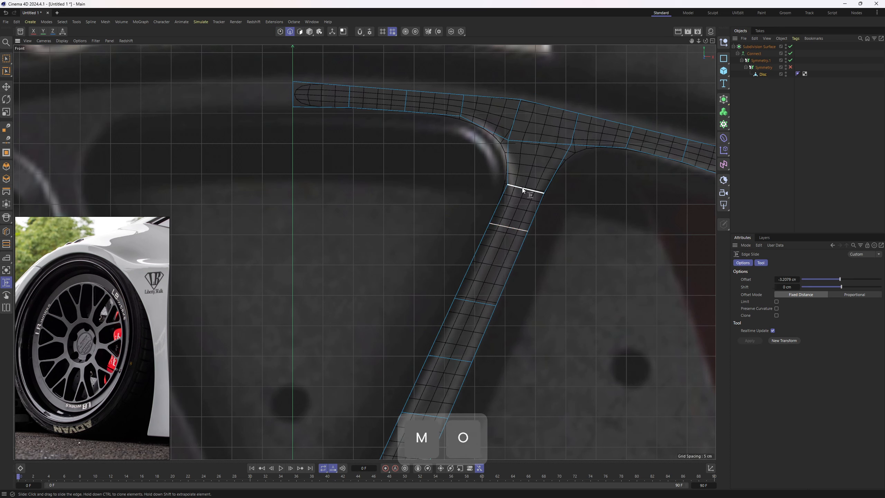
drag(524, 189, 530, 178)
key(1)
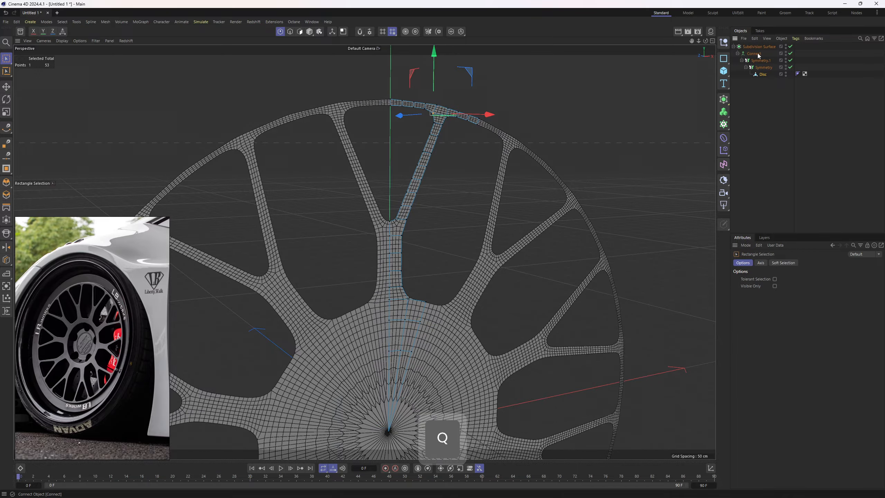
Collapse the Connect wheel mesh and its Spherify deformer into one polygon object with Connect Objects + Delete
alt+drag(430, 194, 450, 204)
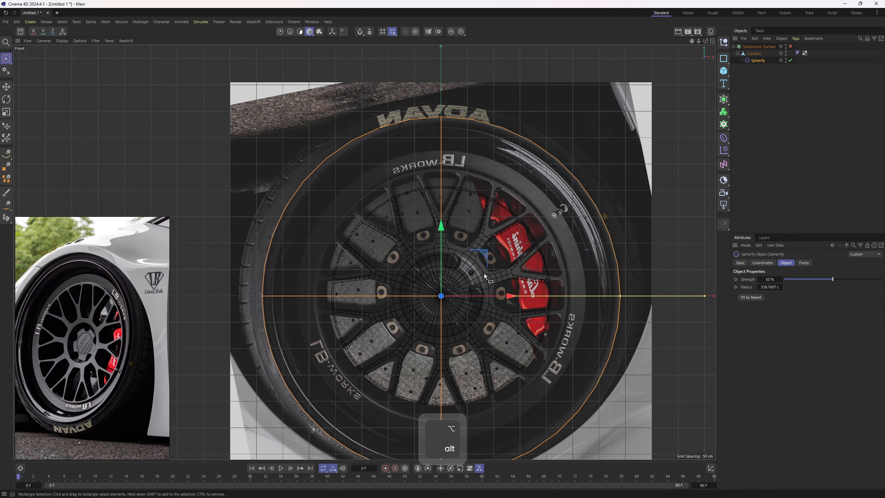
middle_click(416, 224)
middle_click(267, 162)
alt+drag(412, 200, 362, 254)
right_click(754, 56)
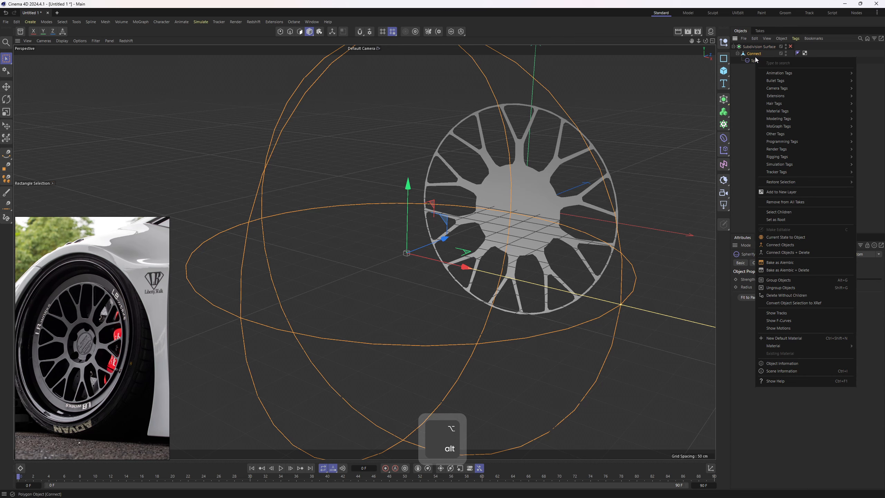
click(801, 252)
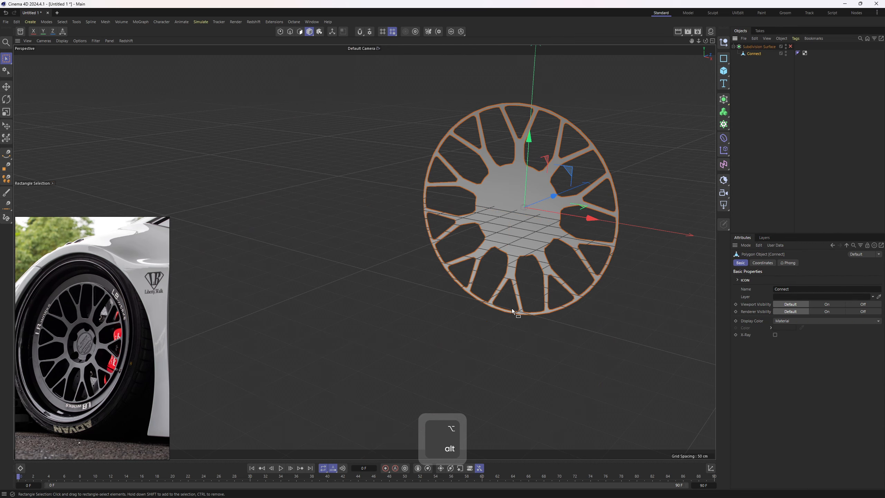
Scale the wheel mesh up to fit the rim in the front reference photo and switch to point editing
key(F4)
key(t)
drag(502, 301, 523, 300)
click(280, 32)
middle_click(554, 295)
middle_click(555, 295)
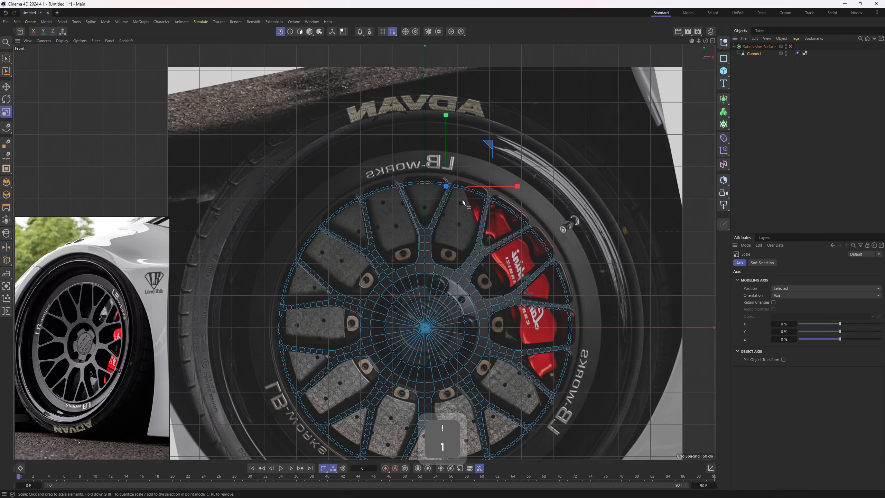
Select the points of the upper V-shaped fork and its outer ring section in the front view
key(0)
scroll(397, 193, up, 7)
drag(381, 149, 525, 292)
scroll(518, 290, down, 2)
alt+middle_drag(512, 304, 475, 231)
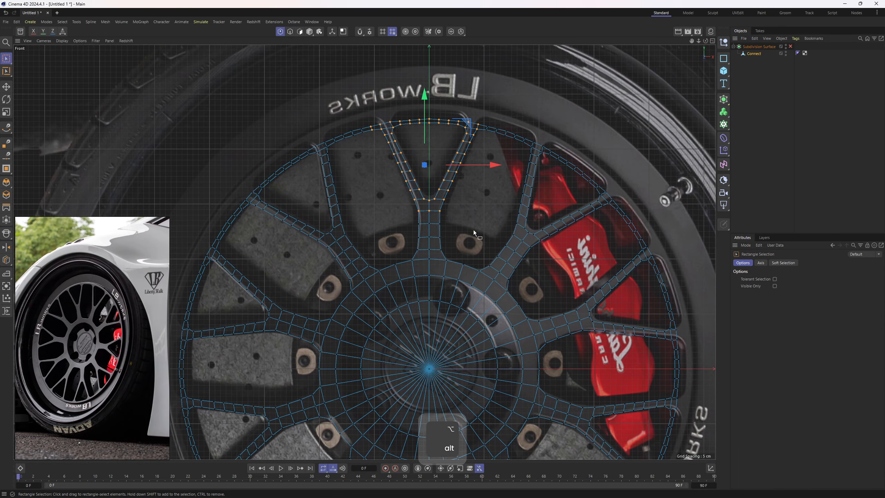
key(r)
key(e)
key(ctrl+z)
Examine the selected fork points on the wheel from the perspective view
middle_click(435, 134)
middle_click(244, 117)
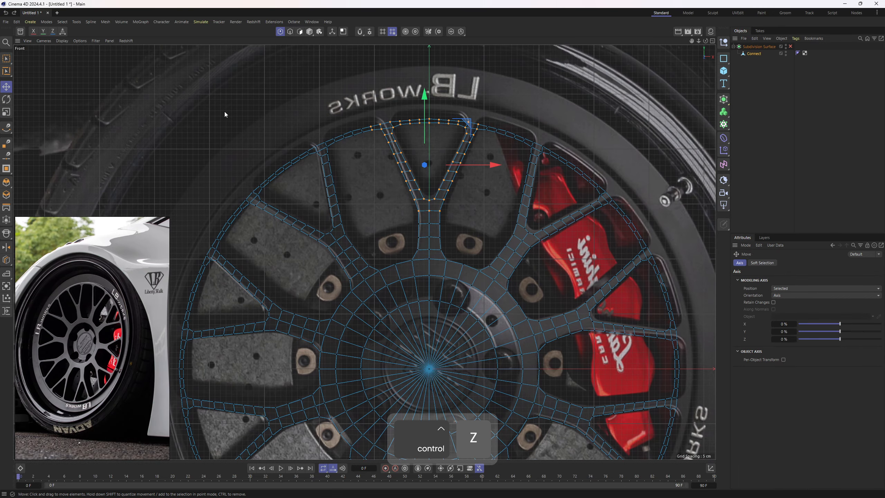
middle_click(225, 113)
scroll(225, 112, up, 3)
alt+middle_drag(236, 107, 190, 86)
middle_click(195, 90)
alt+drag(402, 209, 340, 236)
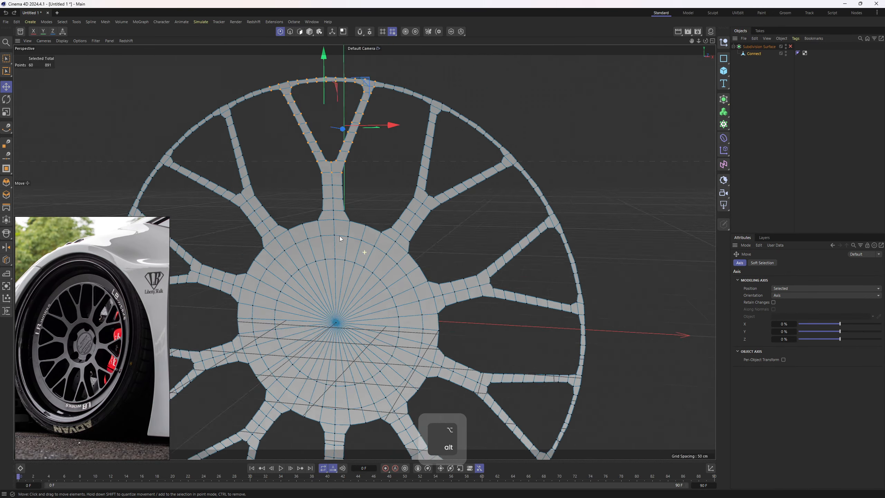